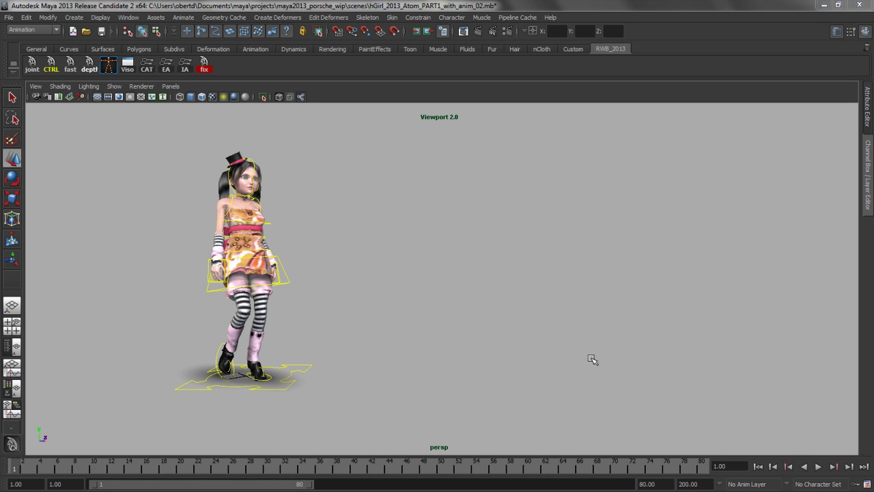
Play back the character's walk animation and return to the first frame
left_click(818, 467)
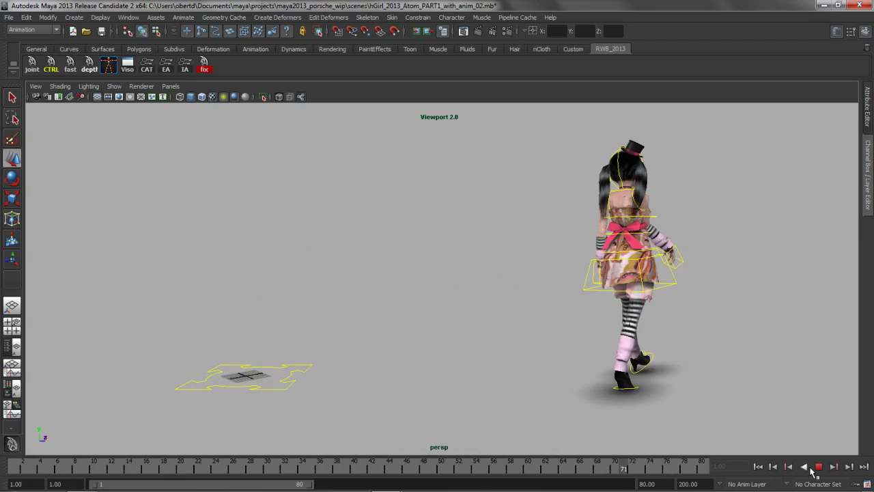
left_click(819, 466)
left_click(758, 467)
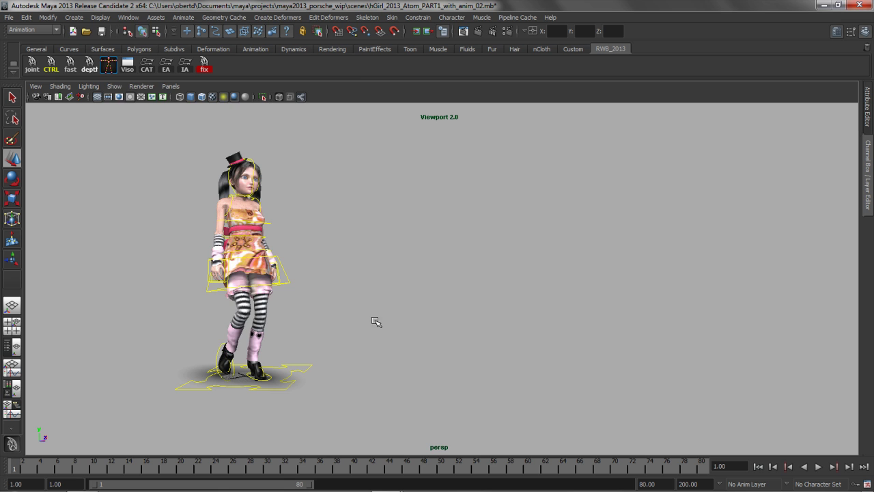
Create an ATOM template, girl.template, from all rig controls from CTRL_master_anim through CTRL_hand_R, replacing the existing file
key("shift+o")
left_click(115, 255)
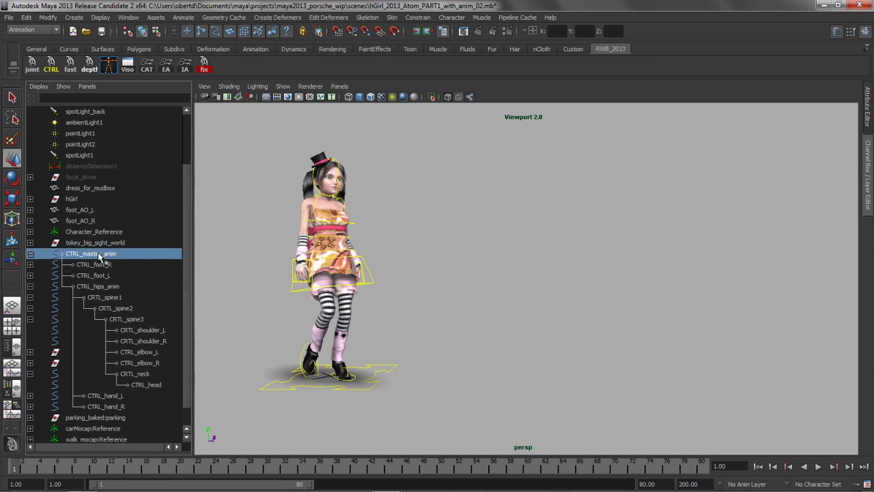
left_click(112, 408, "shift")
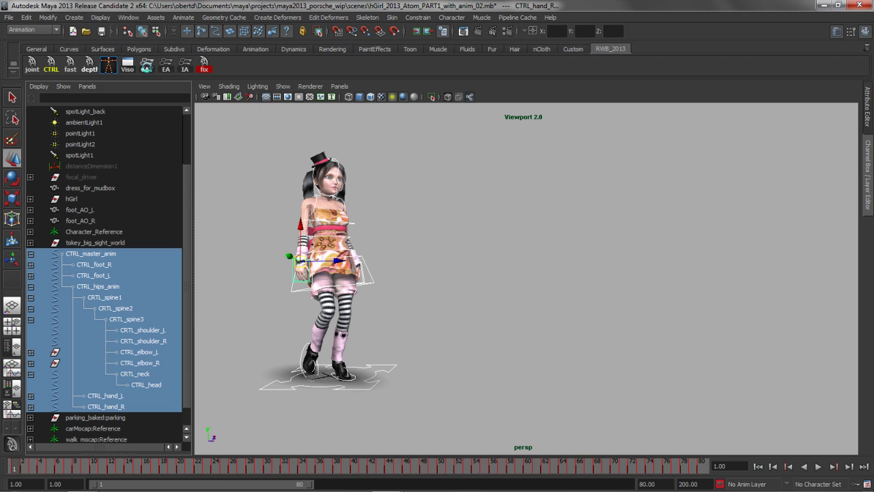
left_click(146, 65)
left_click(683, 177)
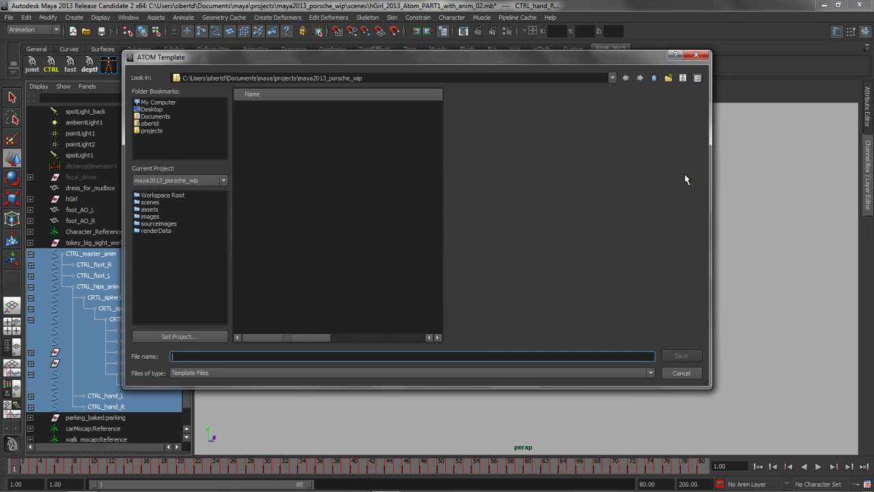
left_click(259, 108)
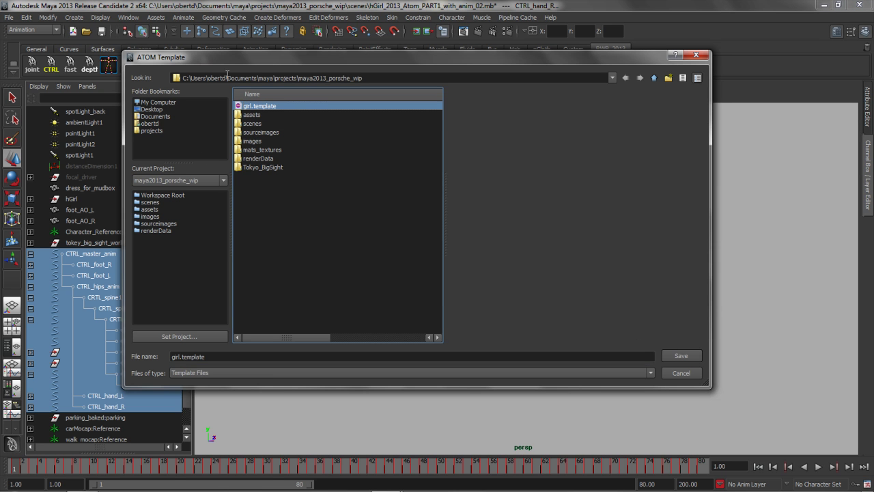
left_click(681, 356)
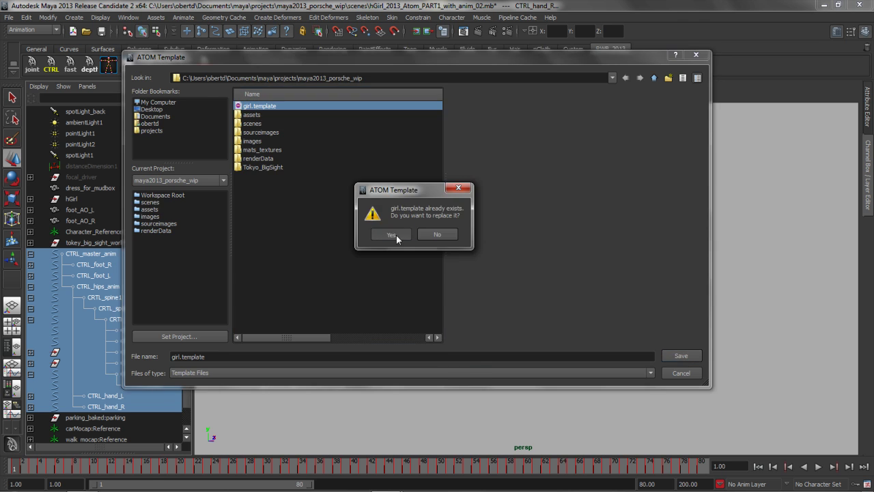
left_click(394, 233)
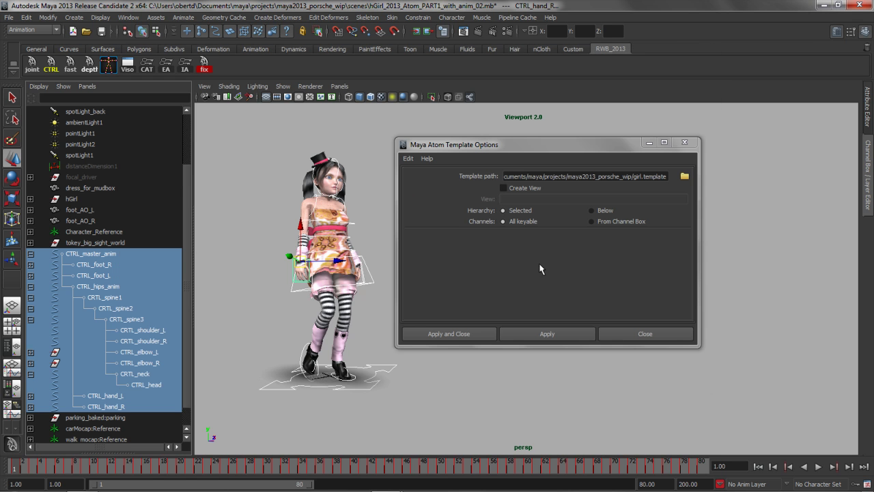
left_click(537, 337)
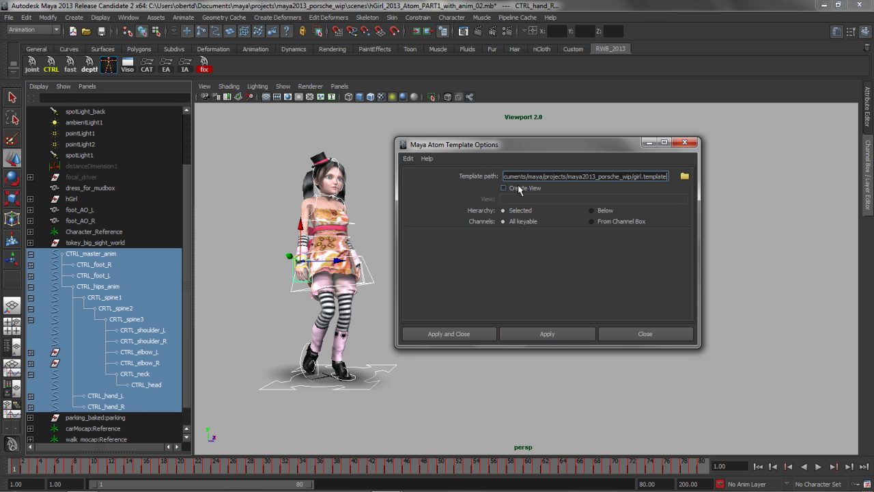
Add a template view named head containing the neck and head controls to girl.template
left_click_drag(542, 149, 615, 151)
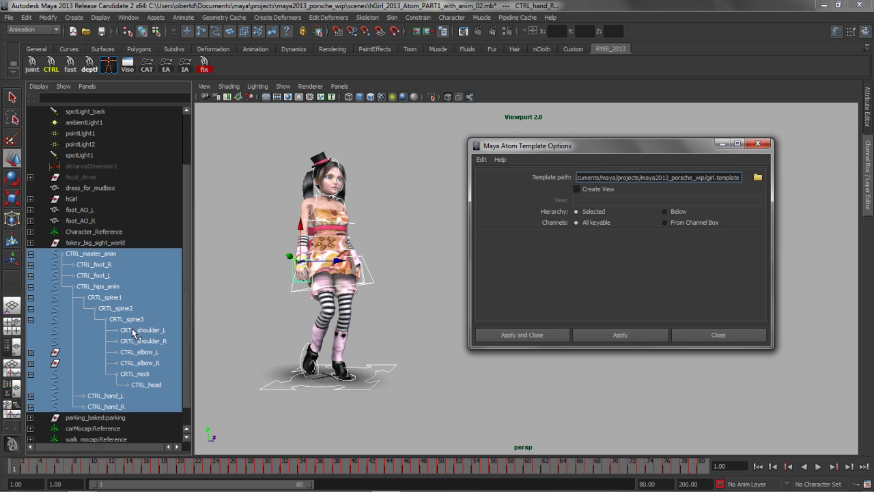
left_click(139, 374)
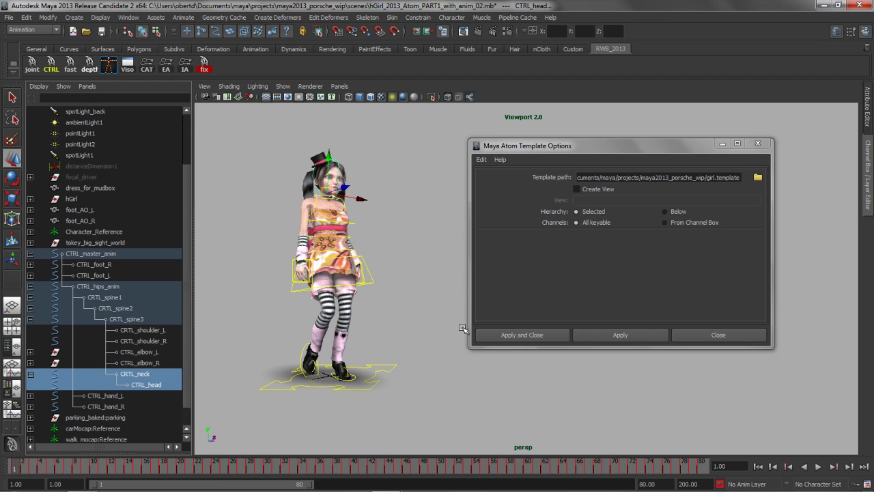
left_click(578, 190)
left_click(586, 200)
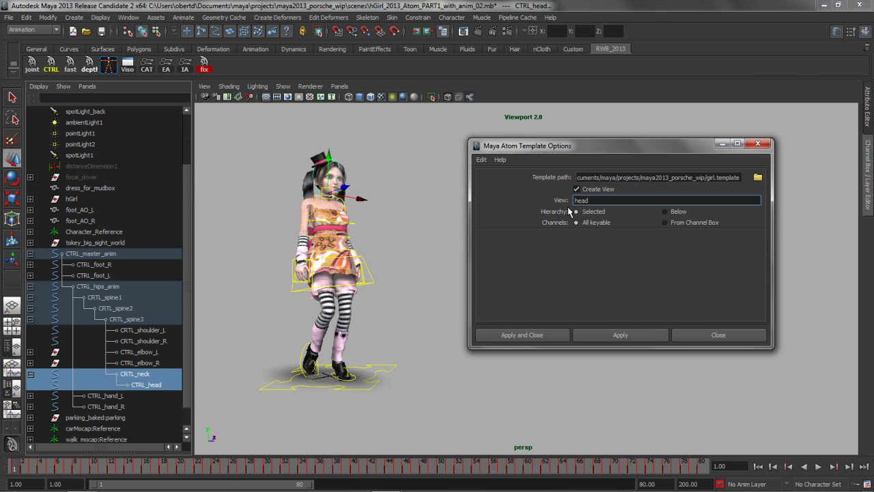
left_click(618, 336)
left_click(405, 253)
Add a template view named arm containing both shoulder, elbow and hand controls, and close the template options
left_click(152, 332)
left_click(158, 341, "ctrl")
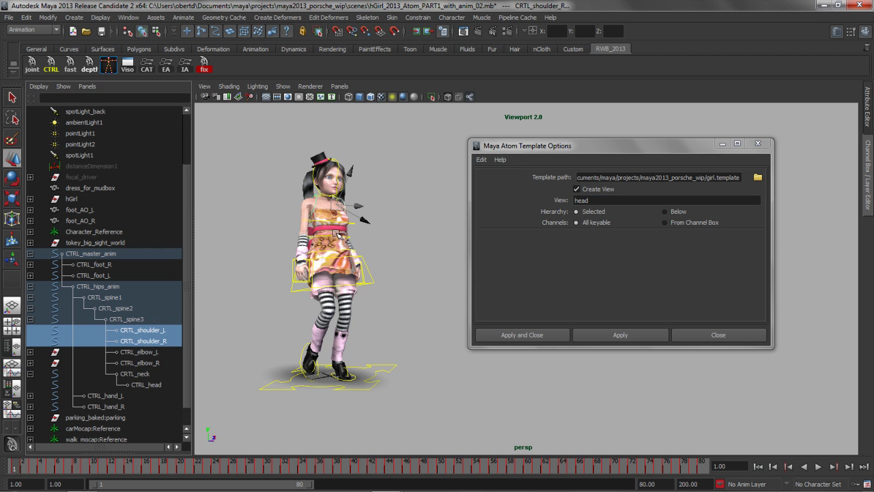
left_click(153, 353, "ctrl")
left_click(154, 364, "ctrl")
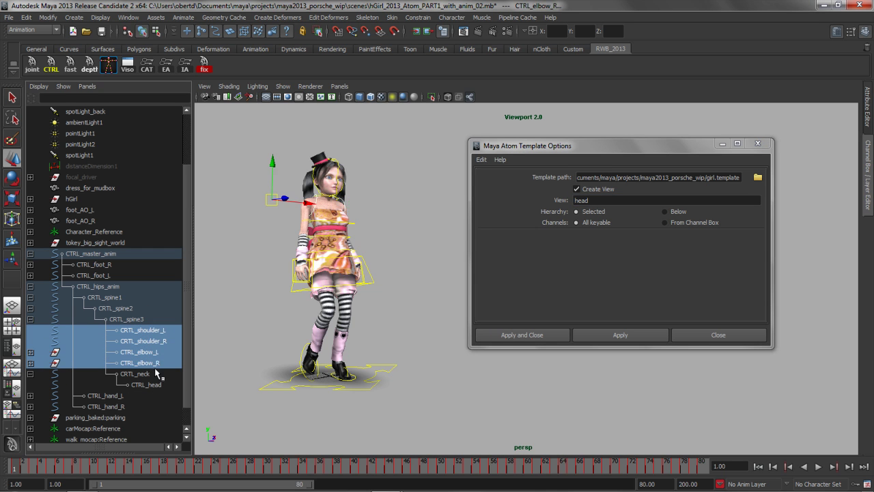
left_click(97, 396, "ctrl")
left_click(103, 407, "ctrl")
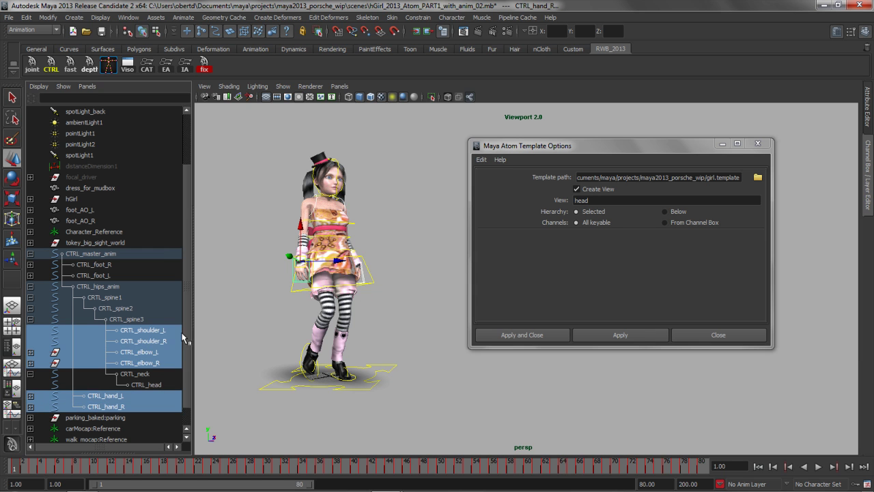
double_click(599, 200)
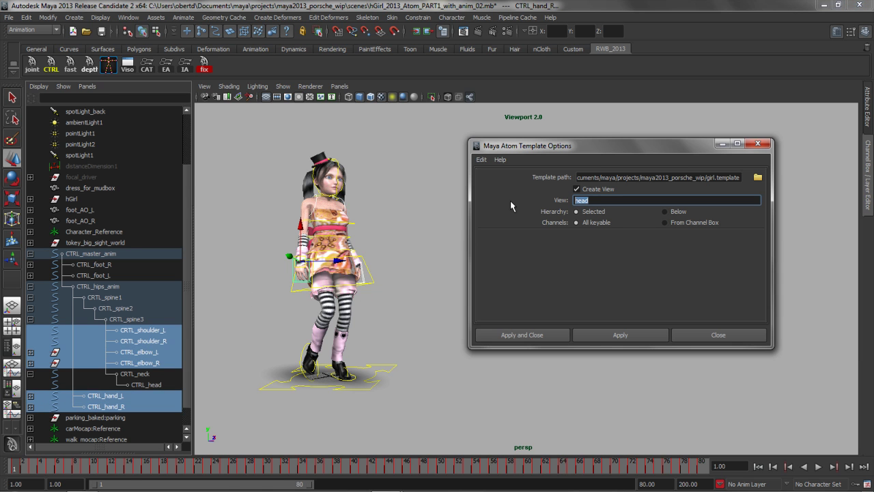
type("arm")
left_click(618, 334)
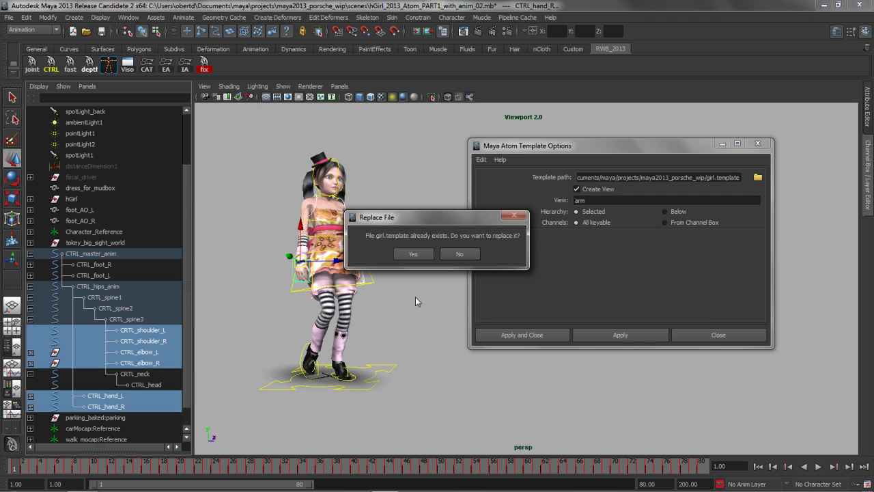
left_click(417, 253)
left_click(688, 334)
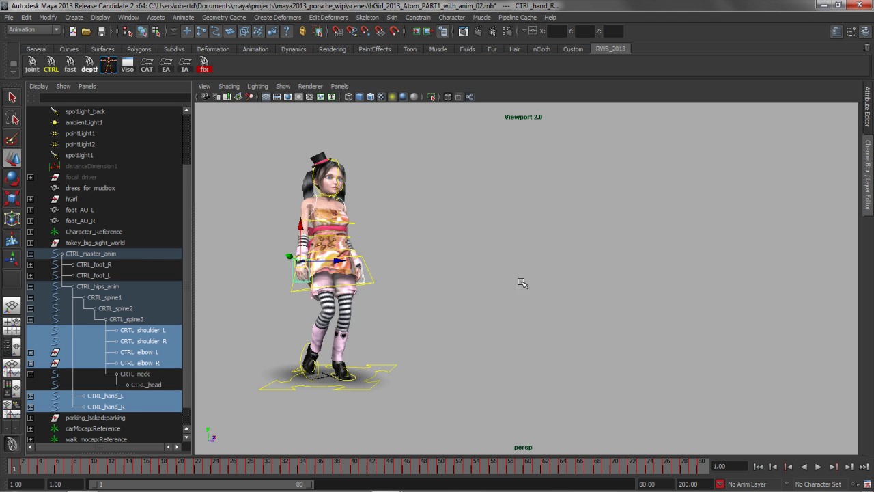
Create an animation layer from the selected CTRL_hips_anim control
left_click(494, 256)
left_click(374, 284)
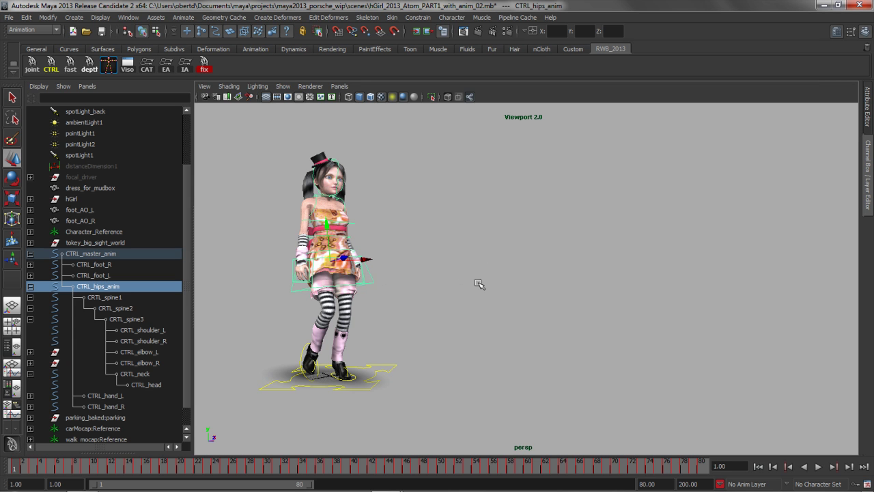
left_click(868, 208)
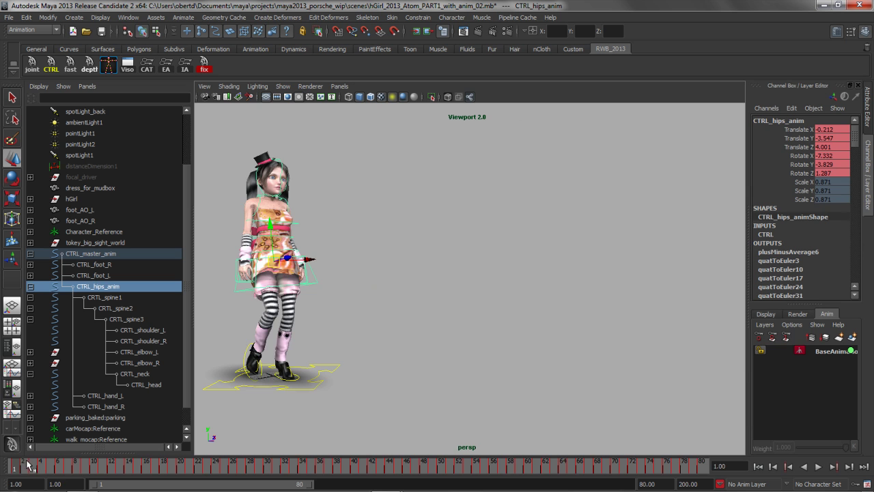
key("alt+v")
key("alt+shift+v")
left_click(852, 337)
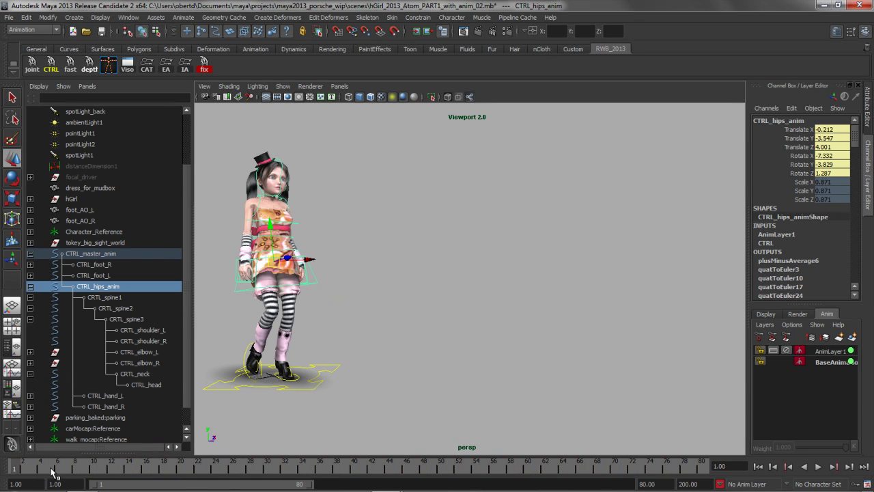
Key the hips on the new layer at frames 1 and 80, and lower them to about -25.8 in Translate Y at frame 45
key("alt+v")
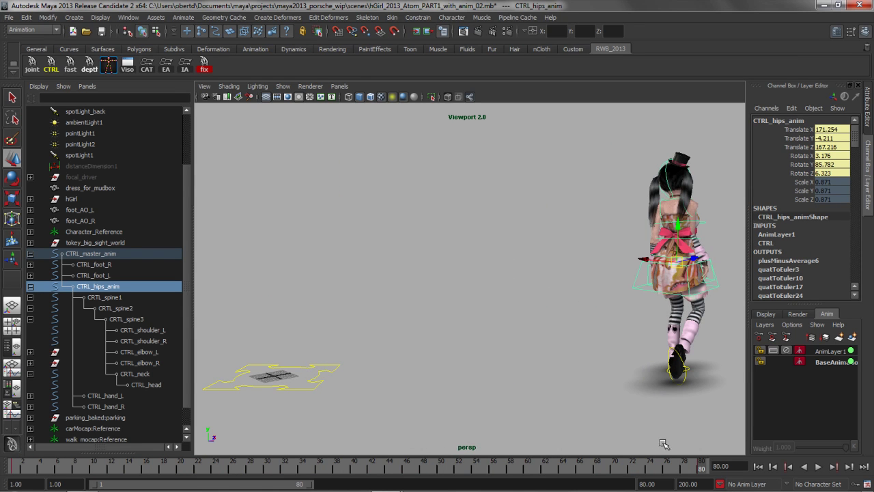
left_click_drag(699, 467, 398, 467)
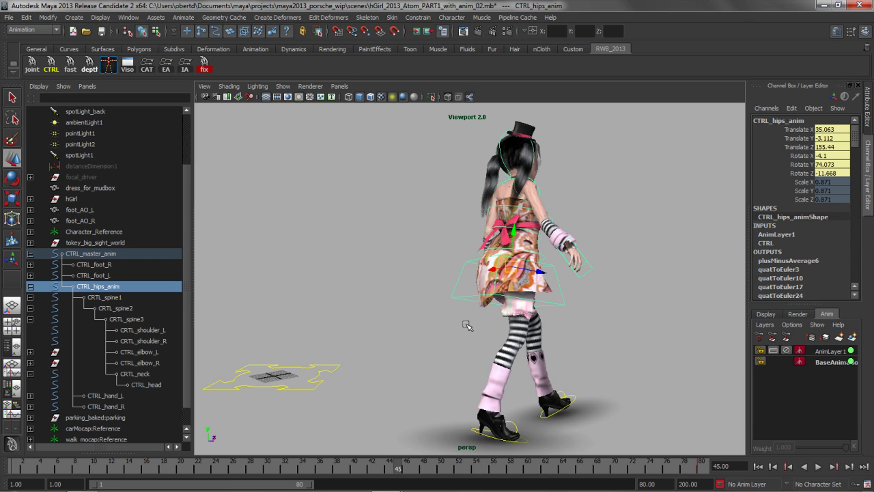
left_click_drag(512, 233, 509, 285)
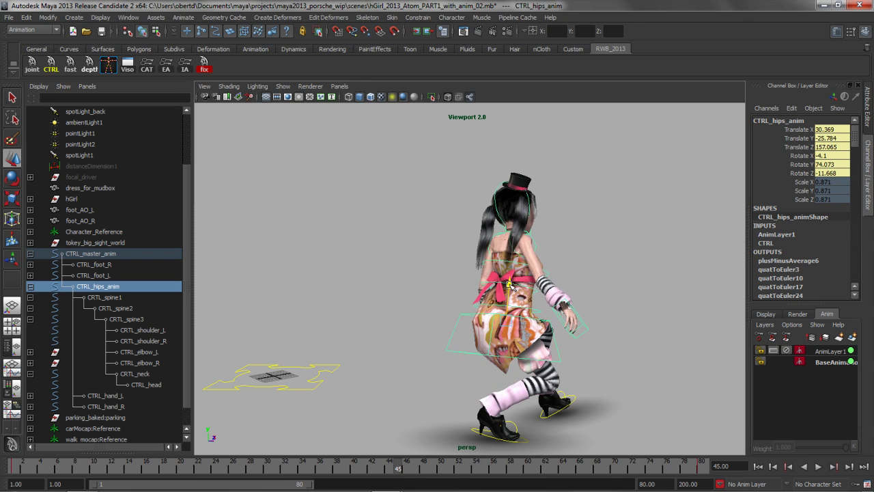
key("alt+v")
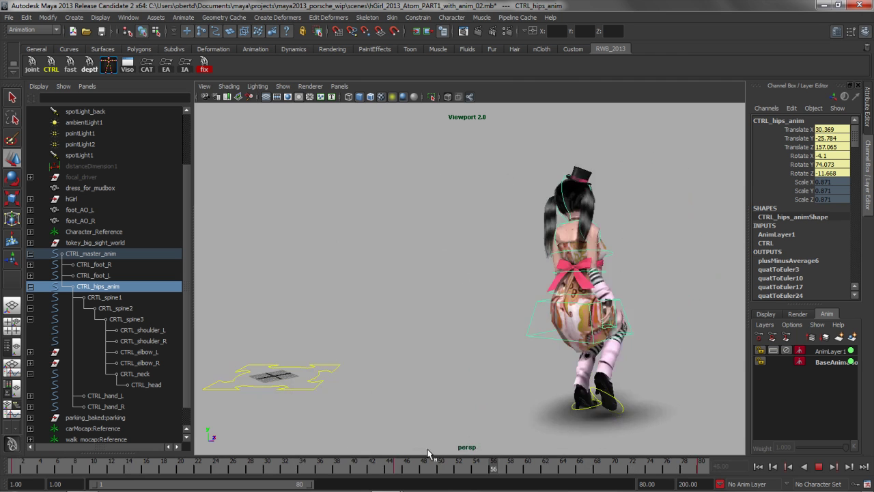
key("alt+v")
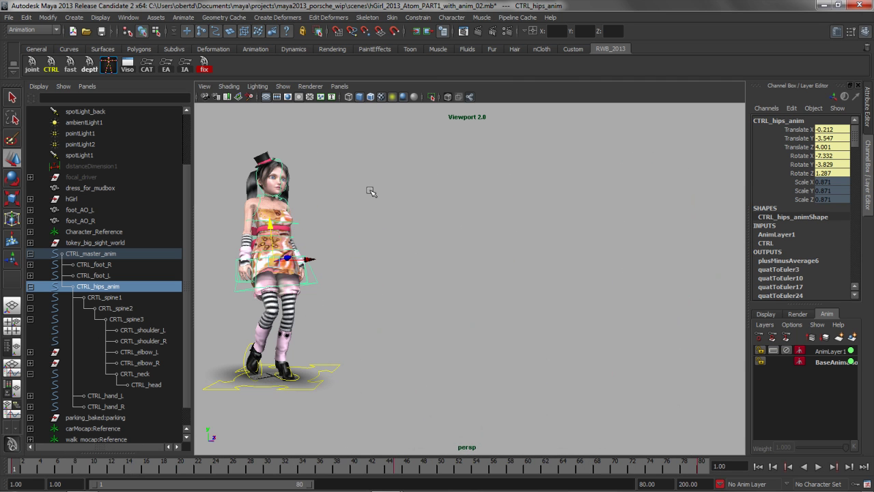
Set the ATOM export file to walk.atom in the maya2013_porsche_wip project folder, accepting replacement of the existing file
left_click(166, 65)
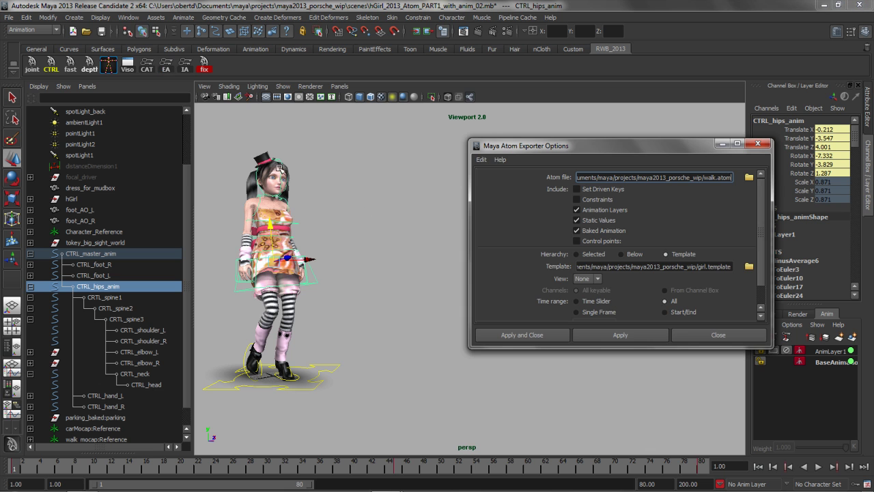
left_click_drag(640, 141, 539, 141)
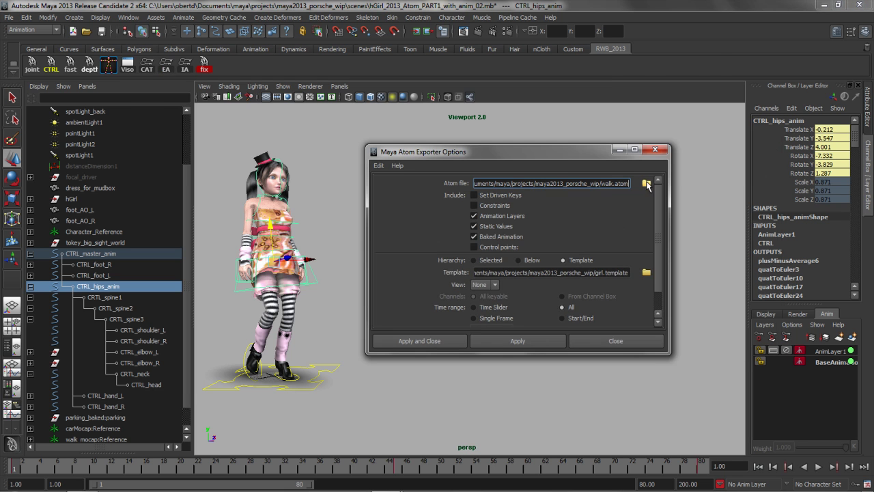
left_click(647, 177)
left_click(254, 106)
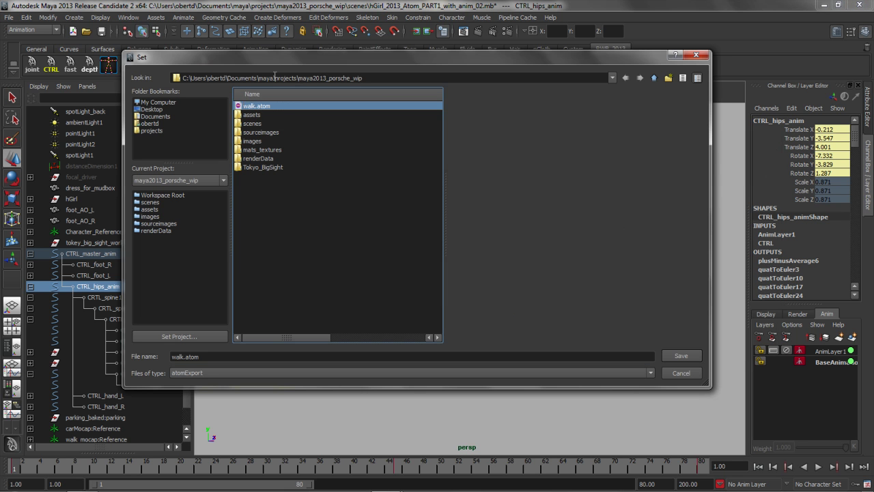
left_click(679, 355)
left_click(396, 237)
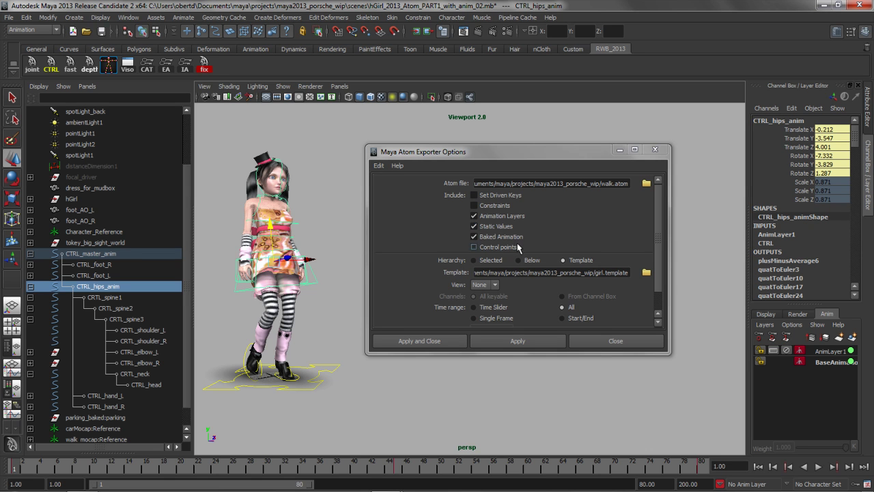
Export the animation through girl.template with the view set to None, and close the ATOM exporter
left_click(481, 285)
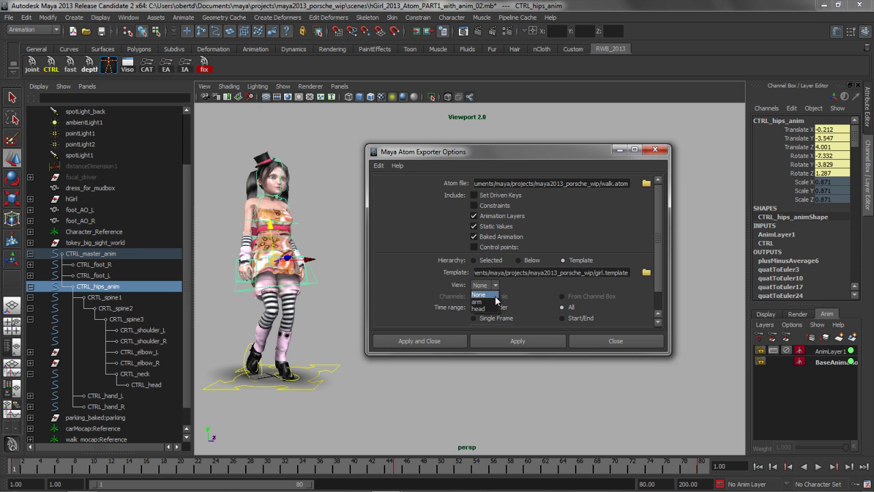
left_click(495, 297)
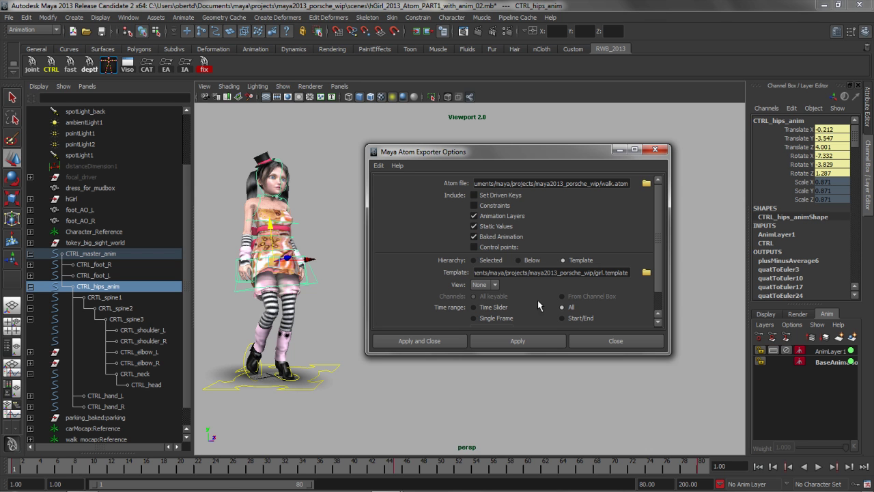
left_click(518, 344)
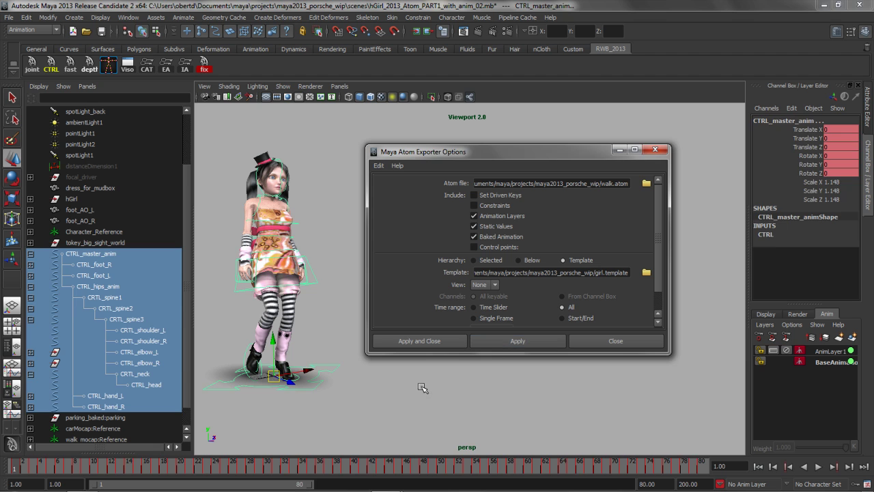
left_click(424, 388)
left_click(654, 150)
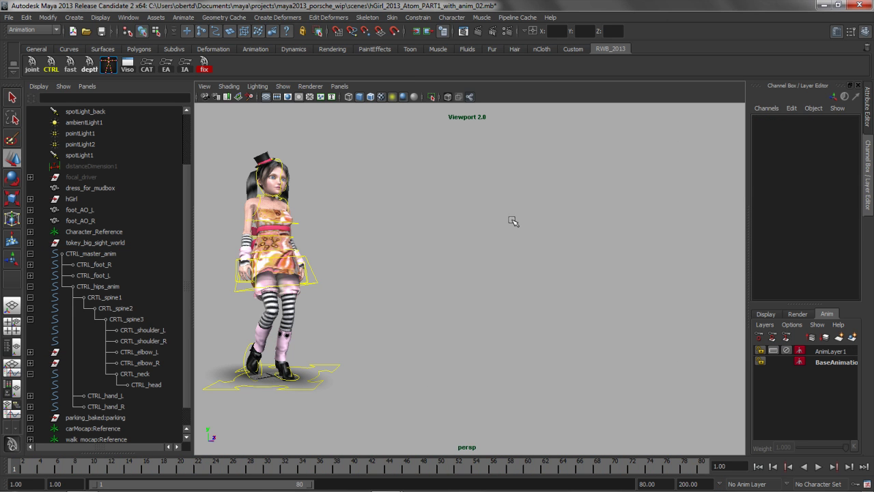
Switch to the hGirl_2013_Atom_PART2_02.mb Maya scene and select the girl's CTRL_hips_anim control
key("alt+Tab")
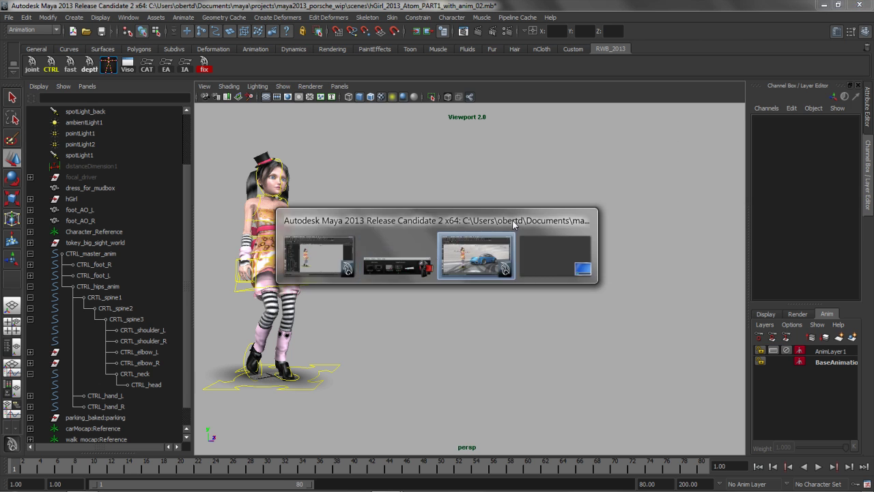
key("alt+v")
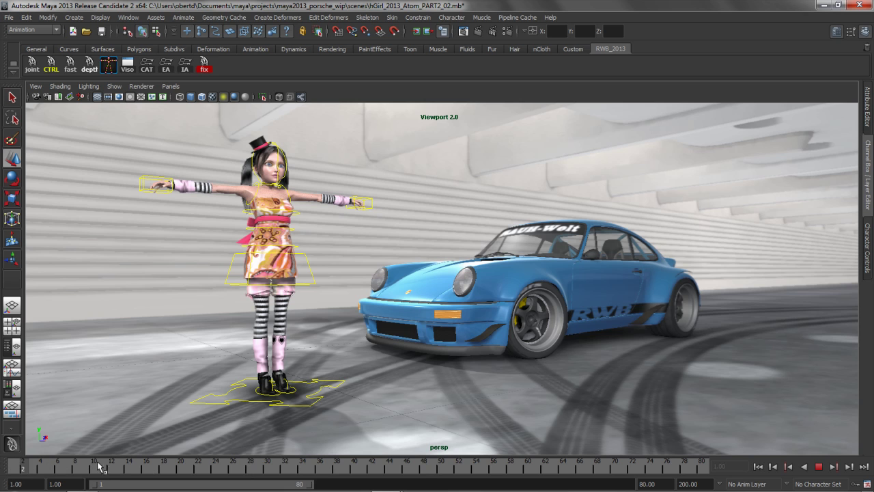
key("alt+v")
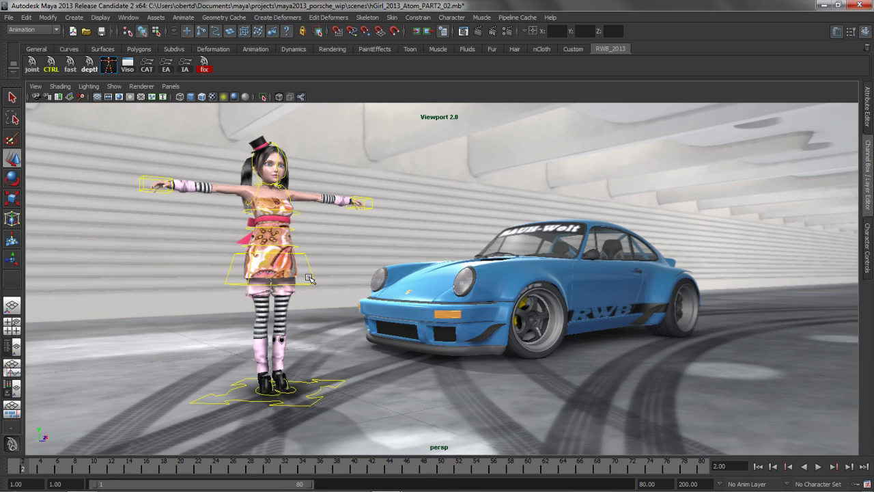
left_click(314, 280)
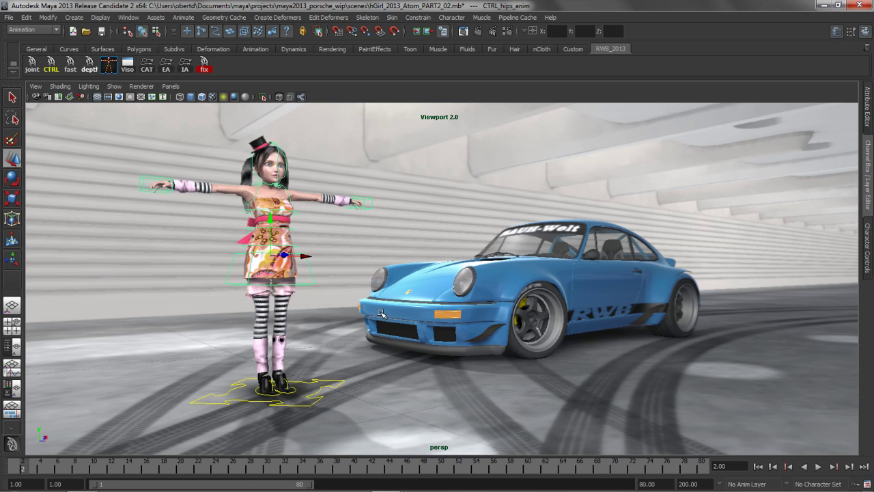
Open the ATOM import options and set walk.atom from the maya2013_porsche_wip folder as the import file
left_click(184, 67)
left_click_drag(709, 67, 636, 139)
left_click(759, 168)
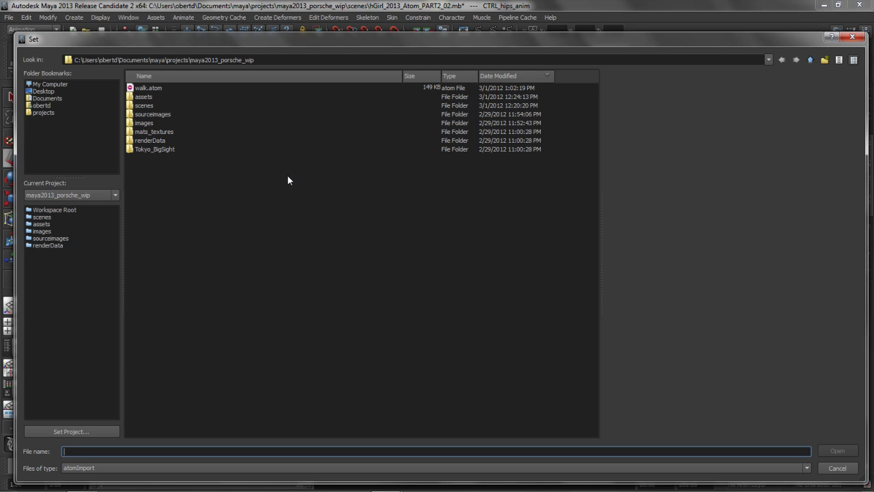
left_click(150, 89)
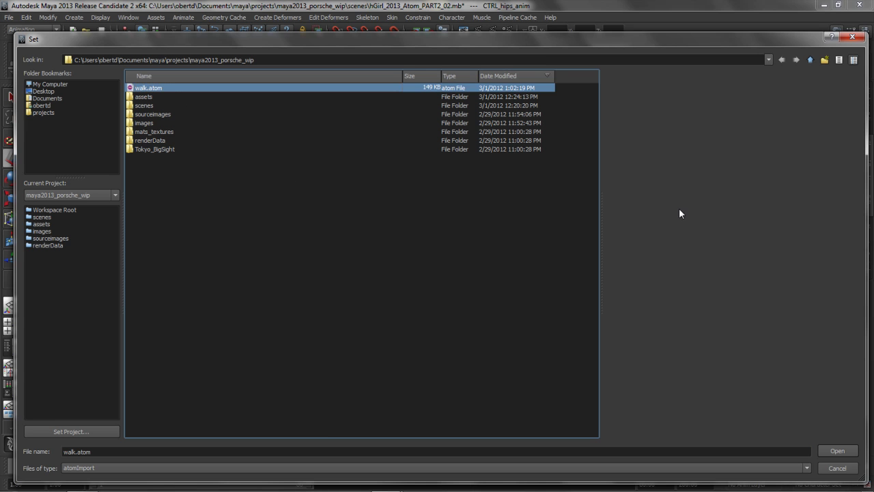
left_click(836, 451)
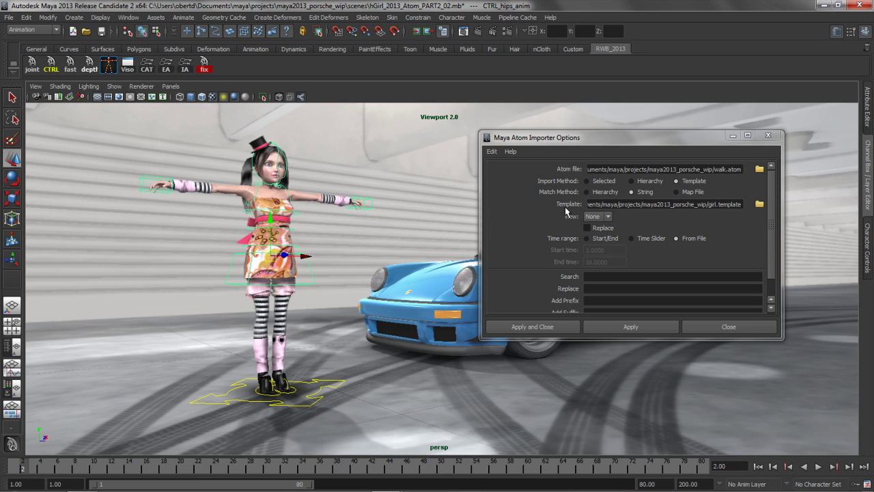
Load girl.template and import the animation with the view set to arm and the time range set to From File
left_click(757, 205)
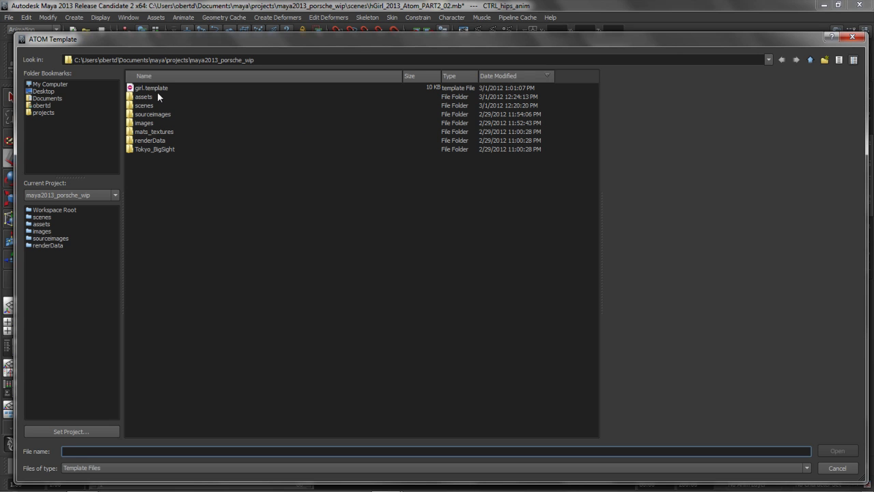
left_click(153, 89)
left_click(842, 451)
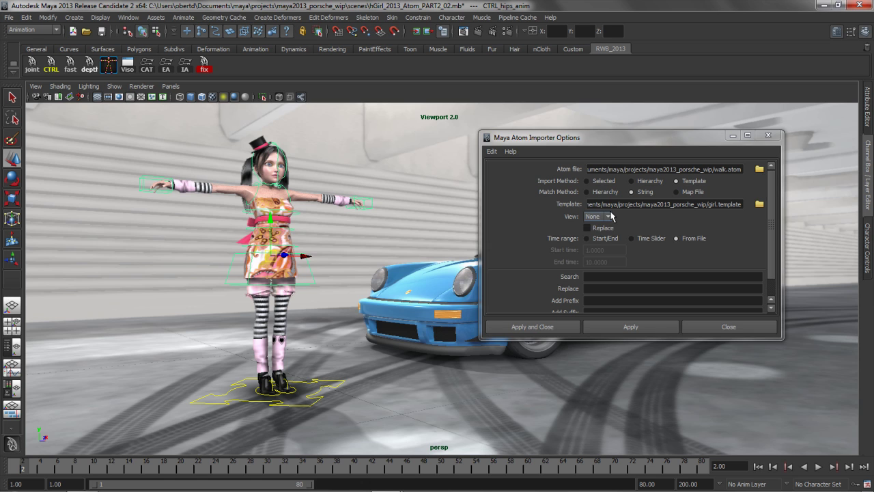
left_click(595, 218)
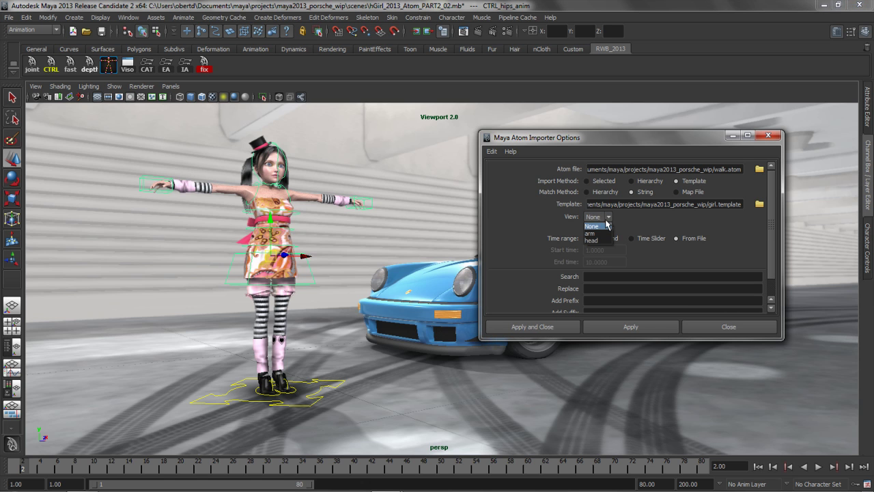
left_click(599, 234)
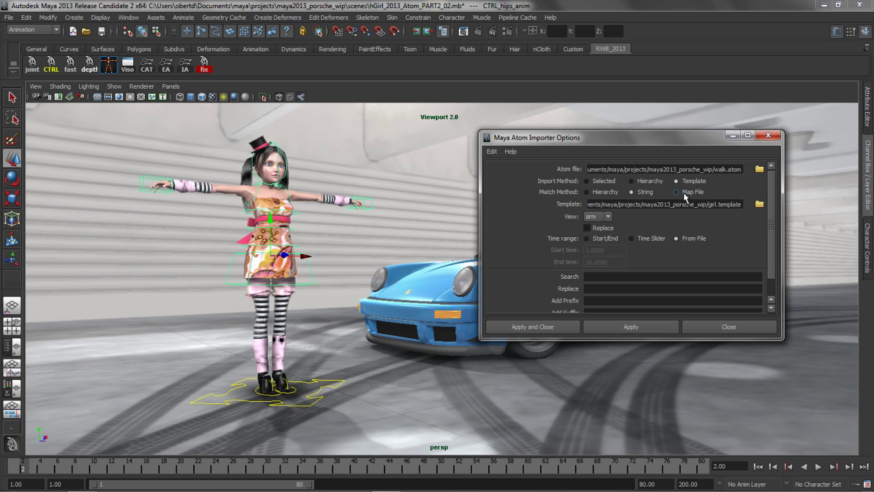
left_click(675, 237)
left_click(628, 327)
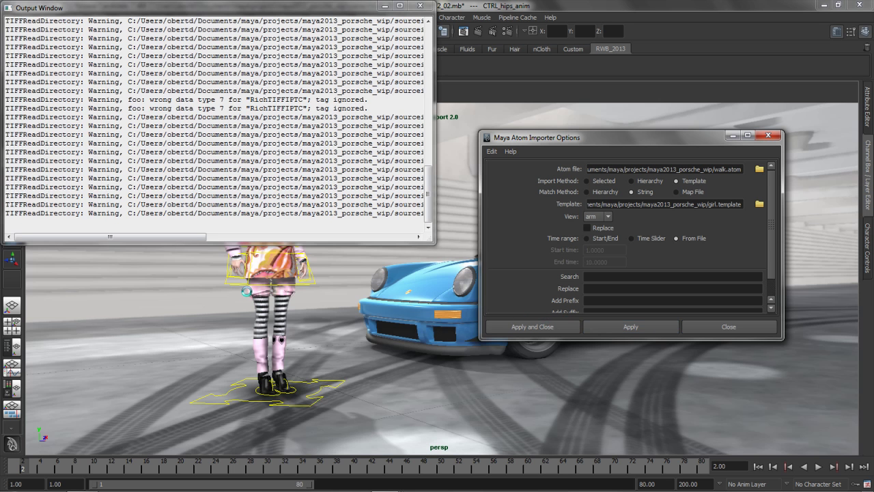
left_click(420, 5)
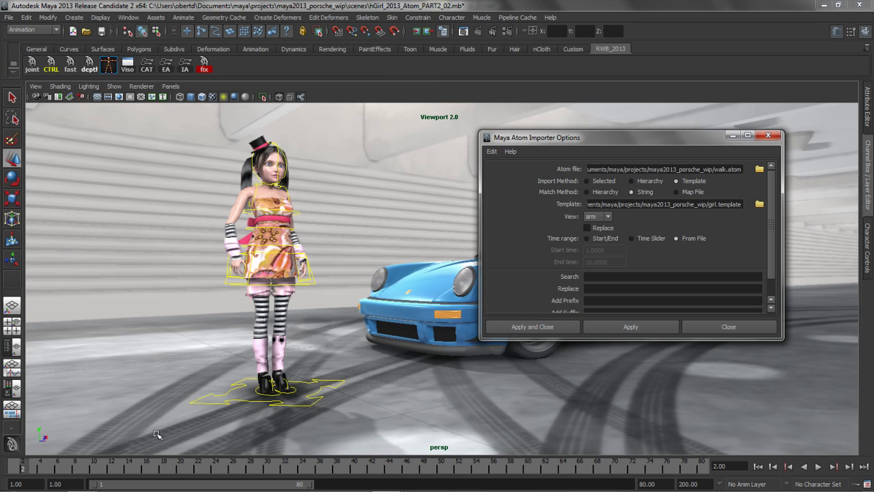
Play back the imported arm animation and return to frame 1
left_click(13, 475)
key("alt+v")
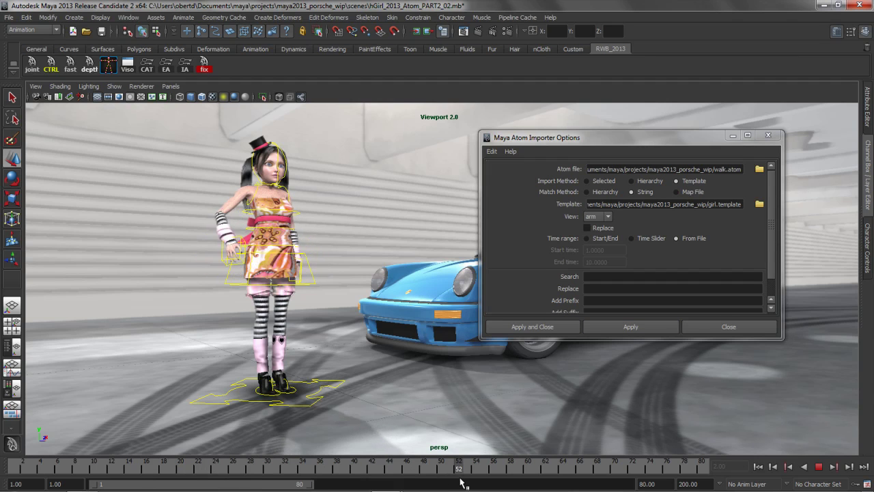
key("alt+shift+v")
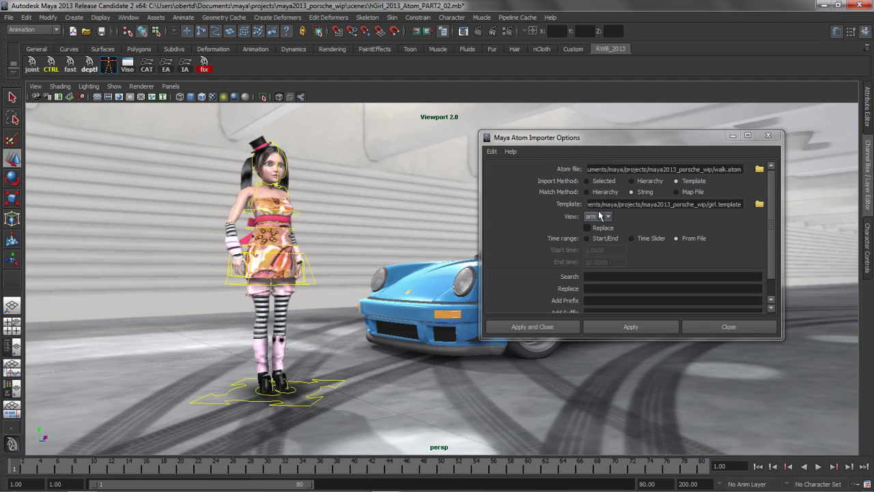
Import the animation for CTRL_head with the template view set to head, and play it back
left_click(593, 219)
left_click(598, 232)
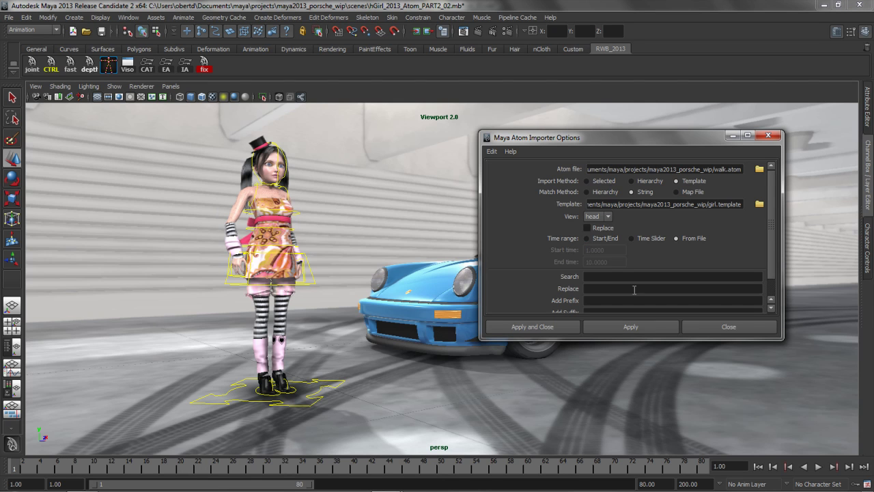
left_click(614, 327)
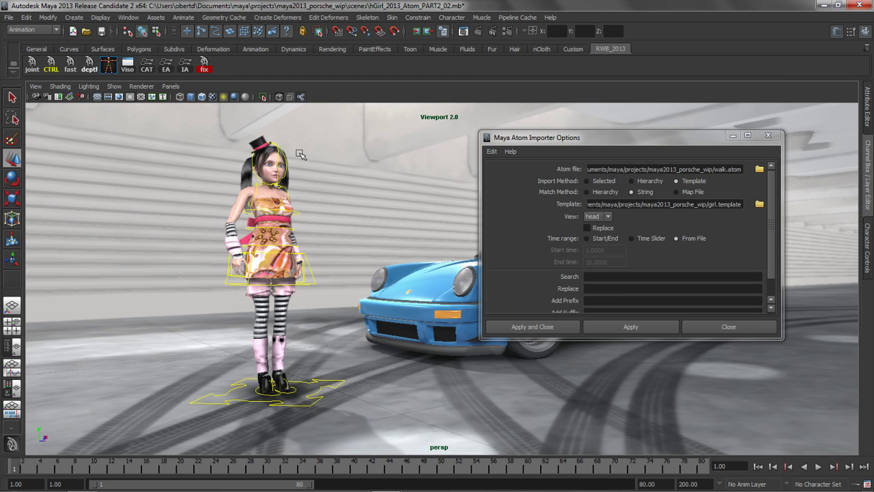
left_click(284, 152)
left_click(586, 334)
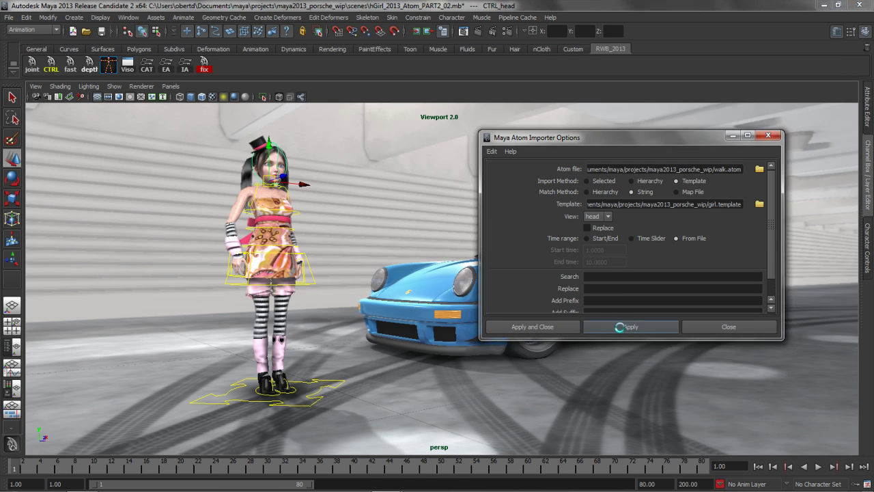
left_click(31, 463)
key("alt+v")
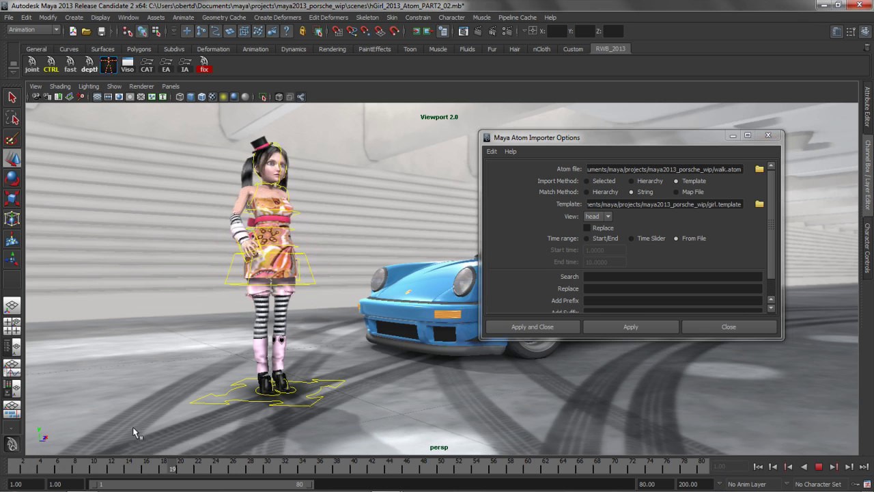
Import the full walk onto CTRL_hips_anim with the view set to None, play it back, and close the ATOM importer
left_click(595, 216)
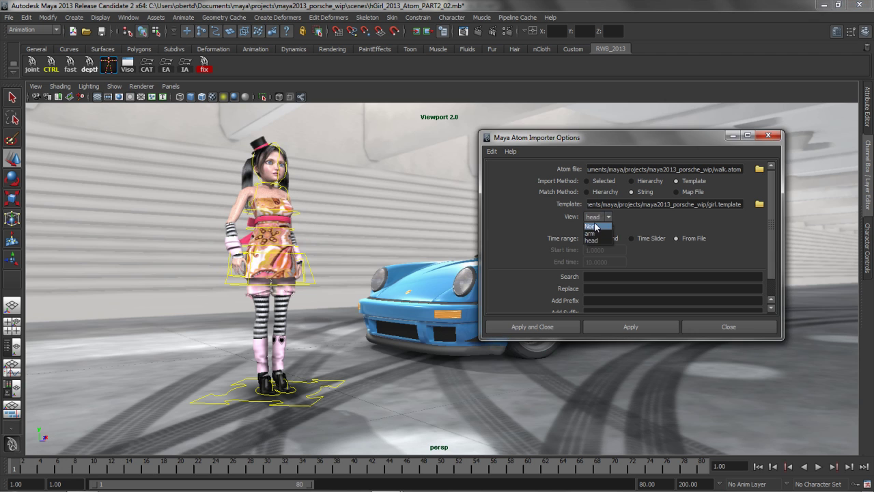
left_click(597, 226)
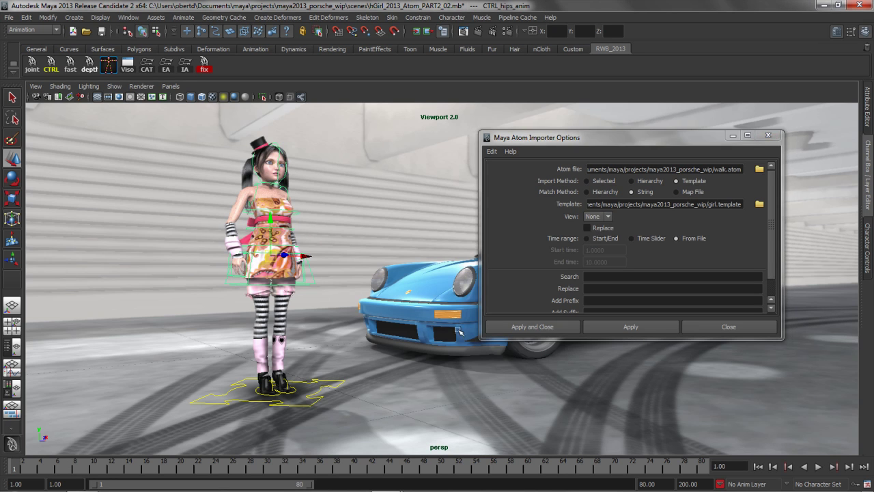
left_click(629, 327)
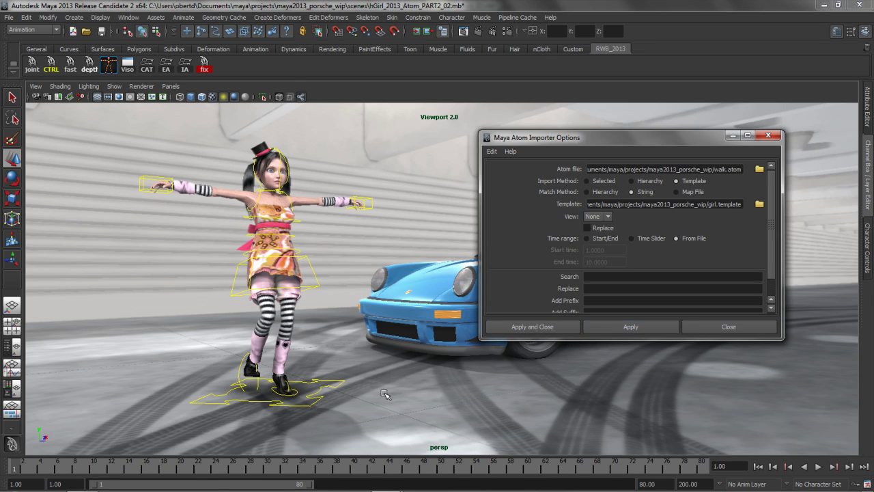
key("alt+v")
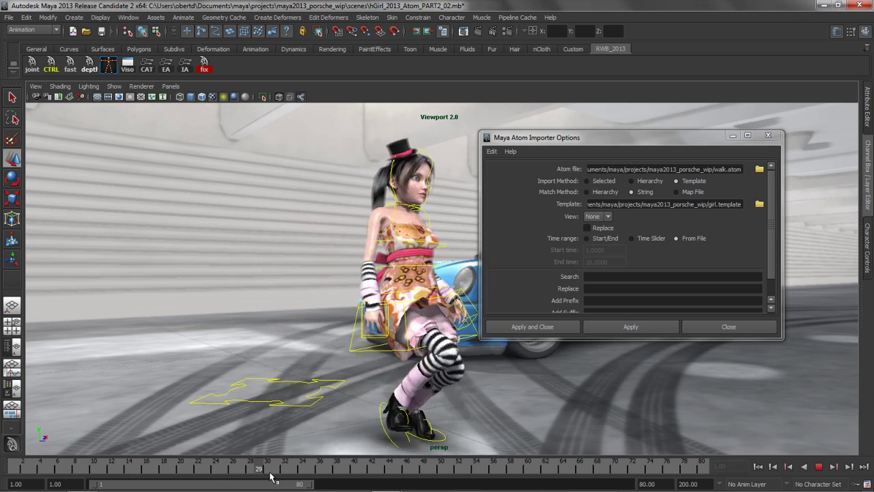
left_click(818, 466)
left_click(729, 326)
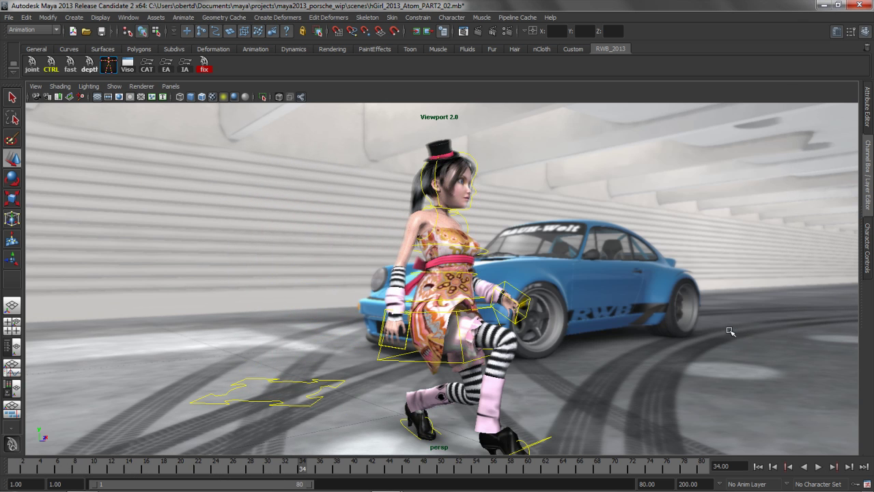
Show the animation layers, select AnimLayer1, and play back the layered walk next to the car
left_click(868, 260)
left_click(868, 176)
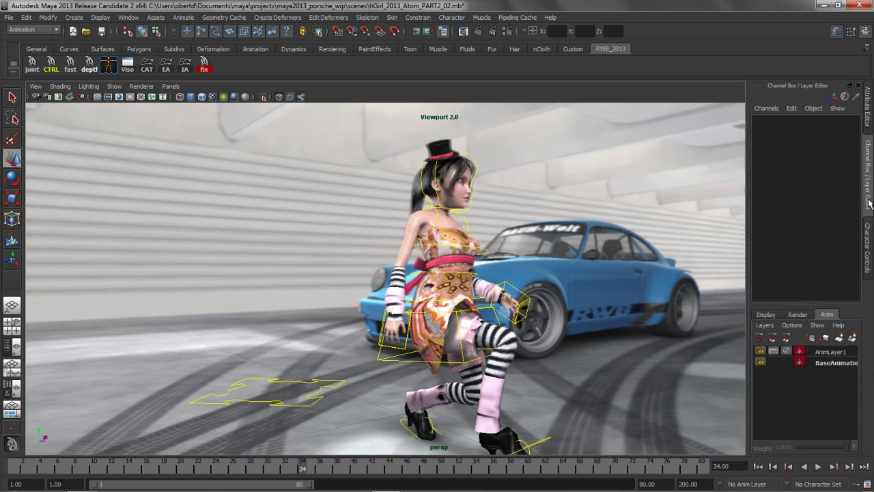
left_click(826, 352)
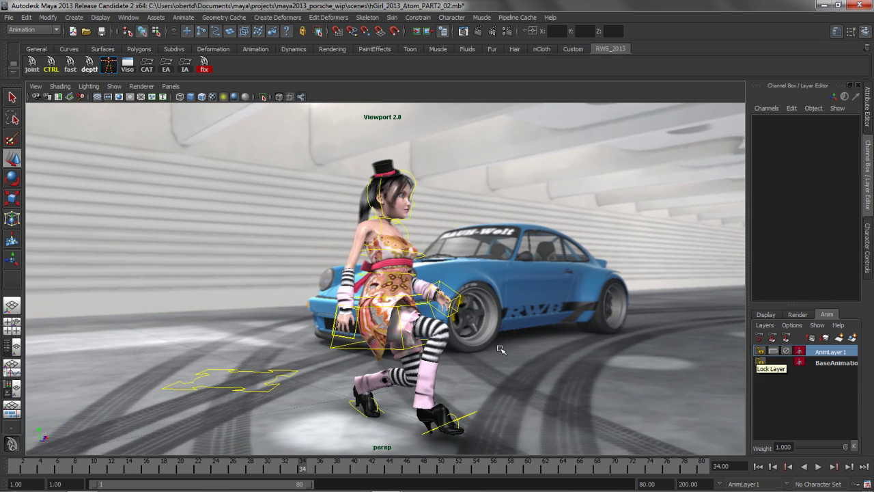
left_click_drag(451, 410, 380, 417, "alt")
key("alt+v")
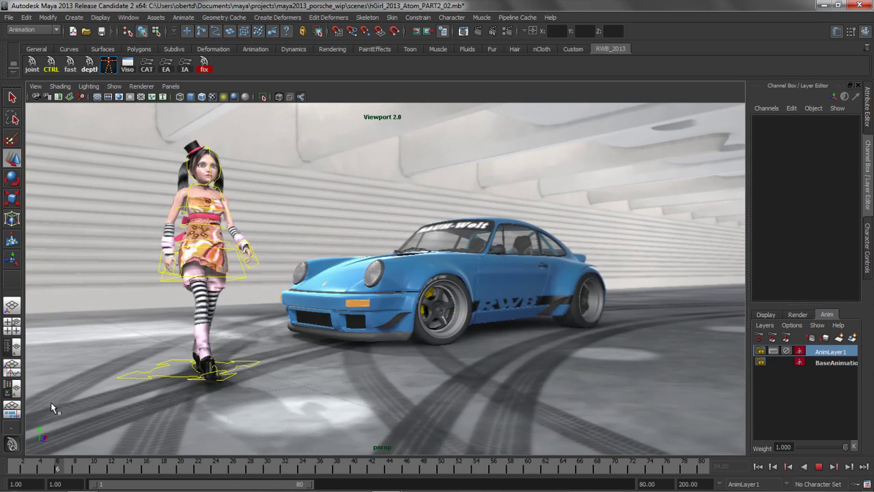
key("alt+v")
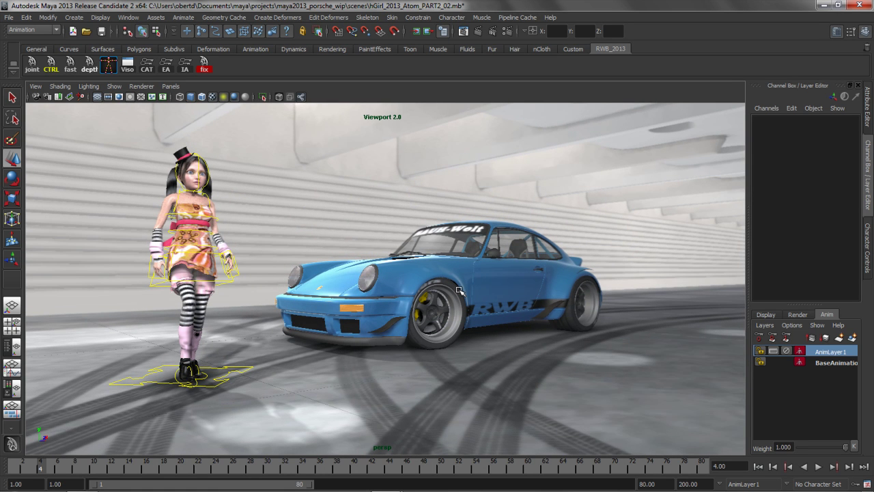
left_click(463, 369)
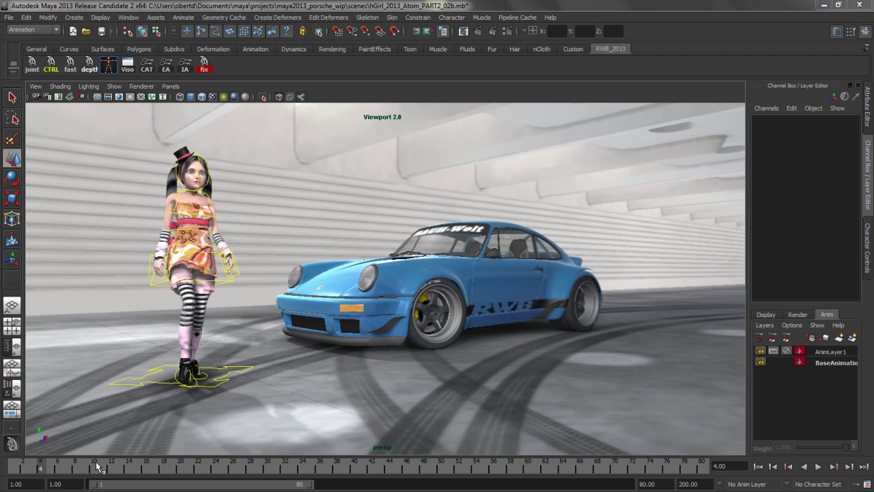
key("alt+v")
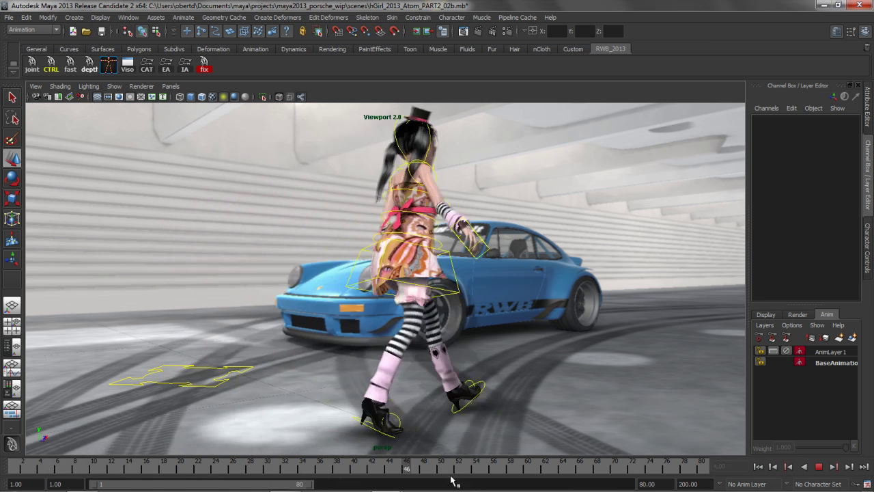
key("alt+v")
Select the girl's CTRL_master_anim control and create an animation clip from it in the Trax Editor
left_click(869, 161)
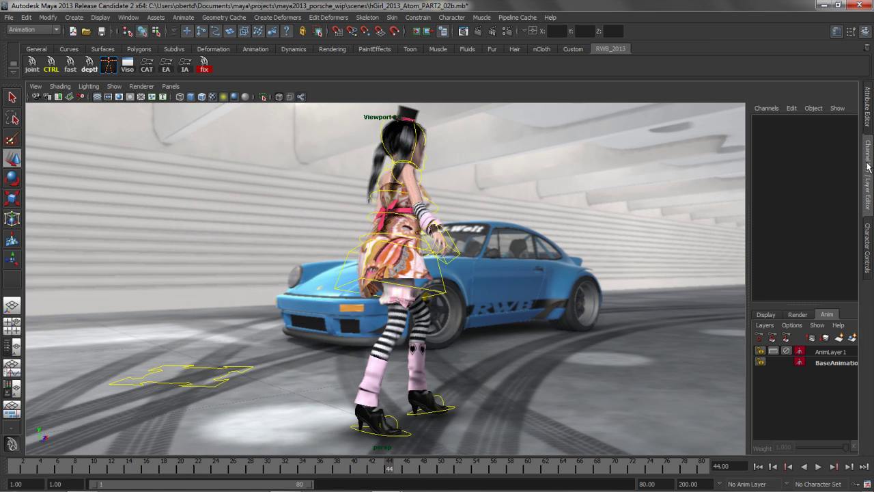
left_click_drag(239, 361, 267, 404)
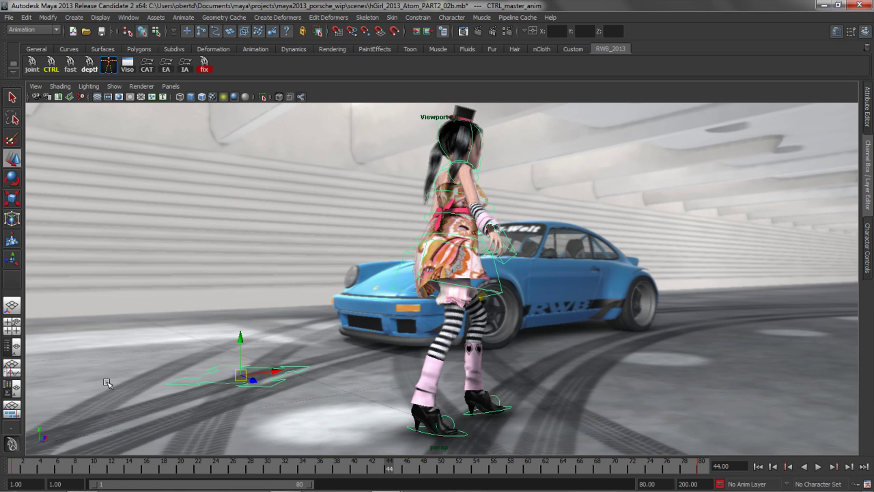
left_click(12, 408)
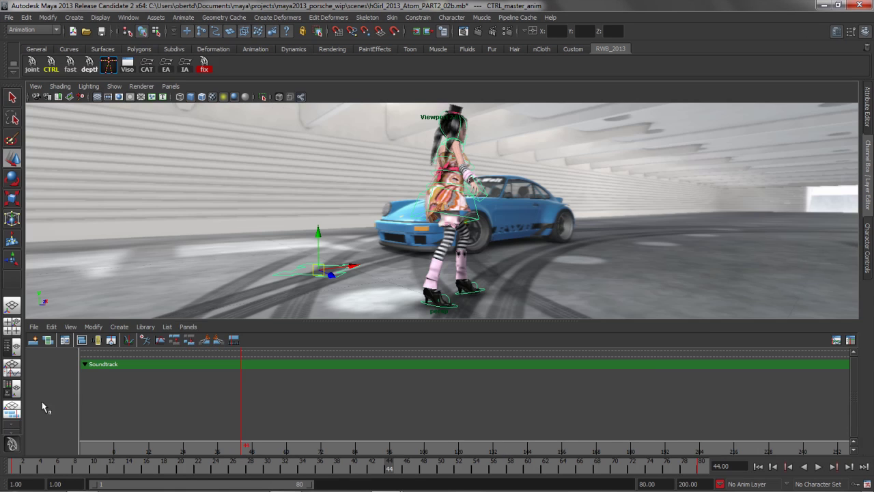
left_click(35, 340)
Insert the car_90Source clip from the clip library at frame 86, after the walk clip clip1
left_click_drag(242, 448, 360, 452)
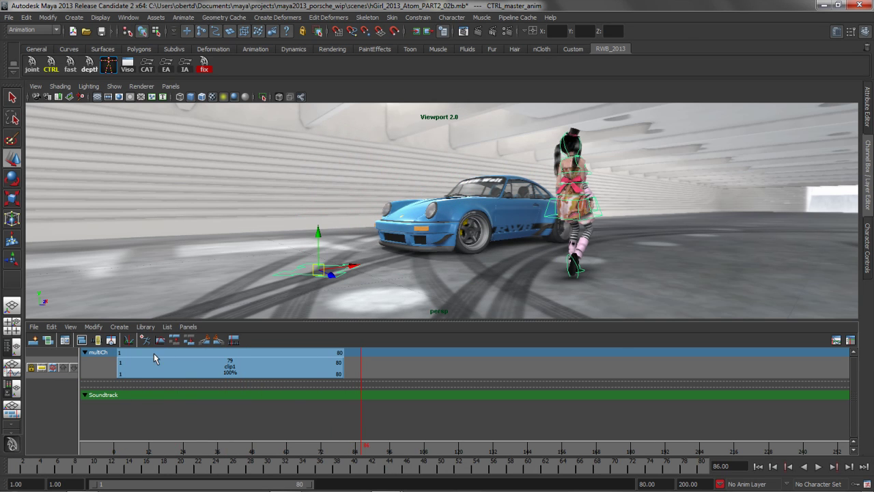
left_click(119, 327)
mouse_move(141, 328)
mouse_move(161, 343)
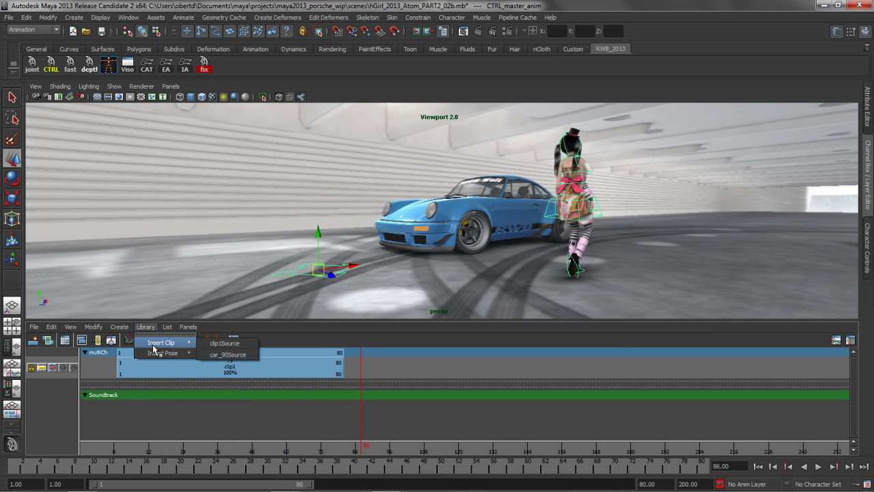
left_click(226, 354)
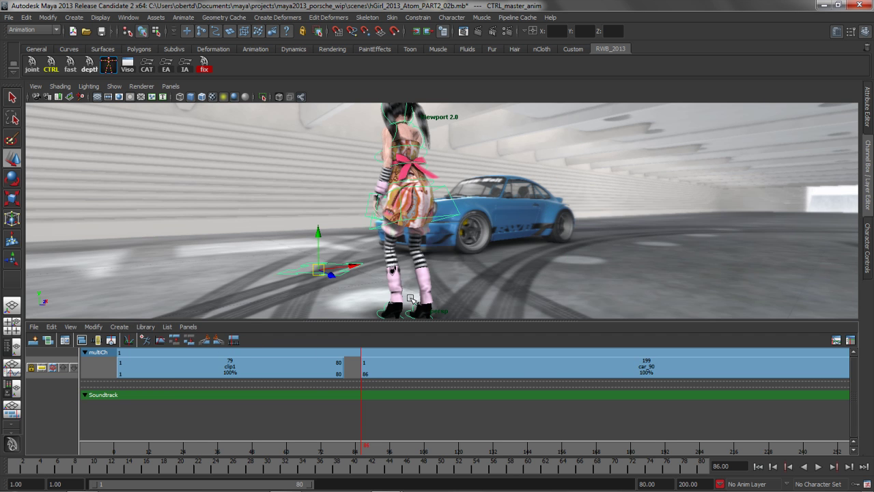
Extend the playback range to frame 250 and play back the walk and car_90 clips together
left_click_drag(355, 445, 383, 448)
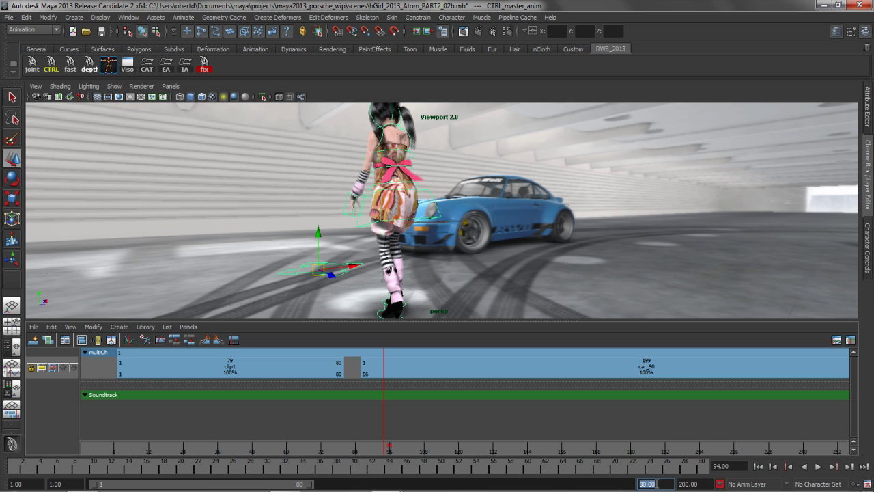
type("250")
key("Return")
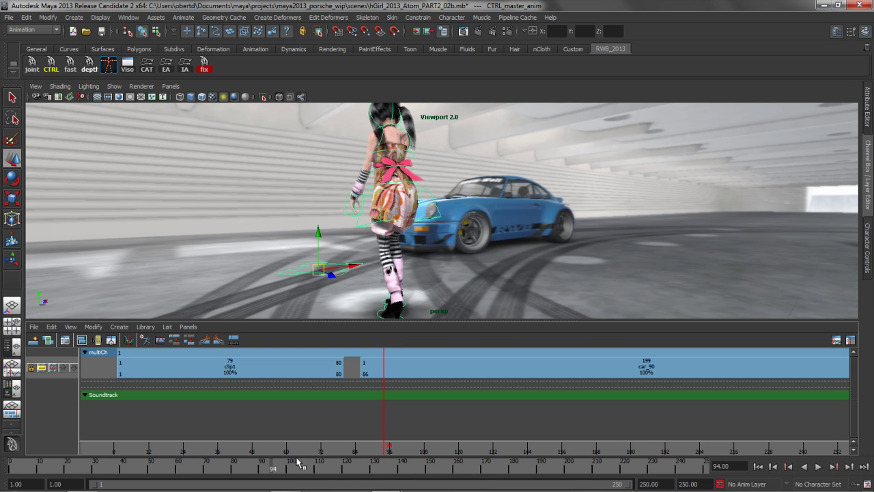
key("alt+v")
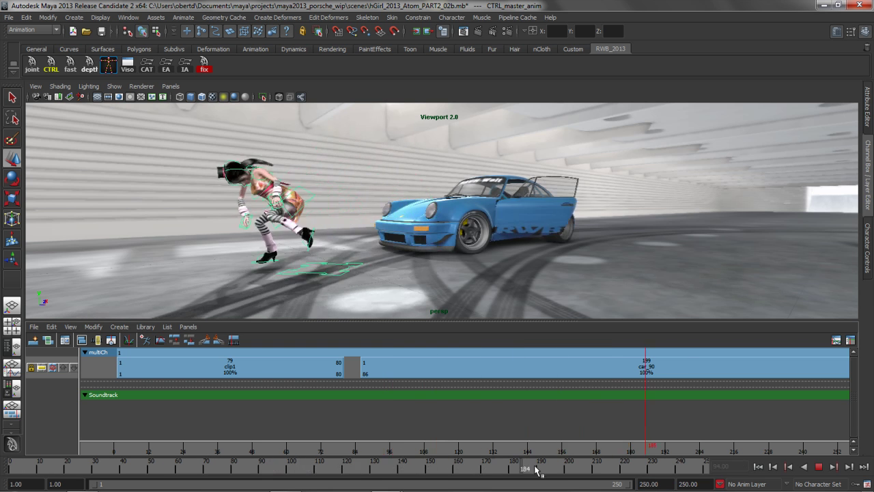
key("alt+v")
Select the whole car and move it so the girl sits inside it at frame 206
left_click(450, 219)
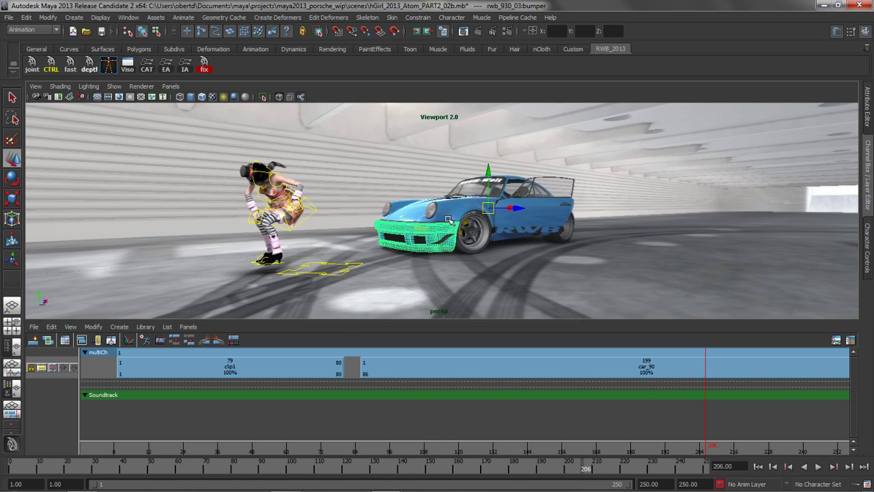
key("Up")
middle_click_drag(517, 244, 217, 285)
left_click(532, 283)
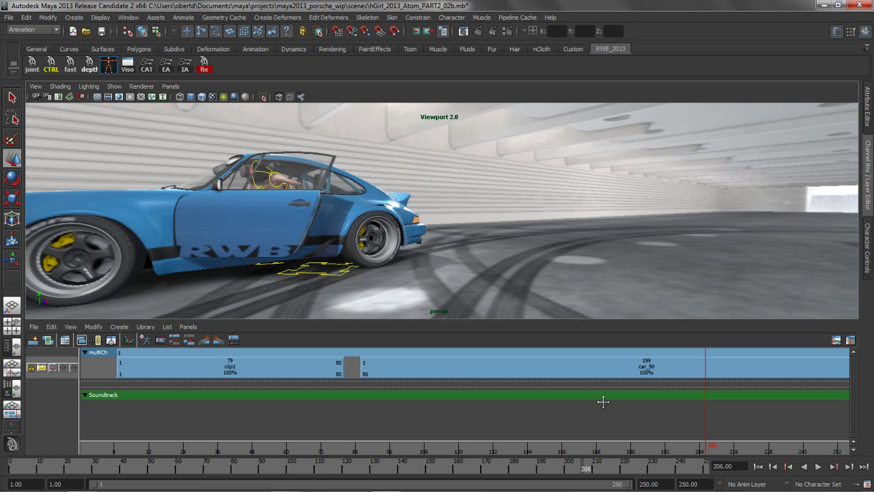
Scrub back to frame 71 to examine the end of the girl's walk next to the moved car
left_click_drag(587, 468, 209, 461)
left_click_drag(470, 246, 447, 298, "alt")
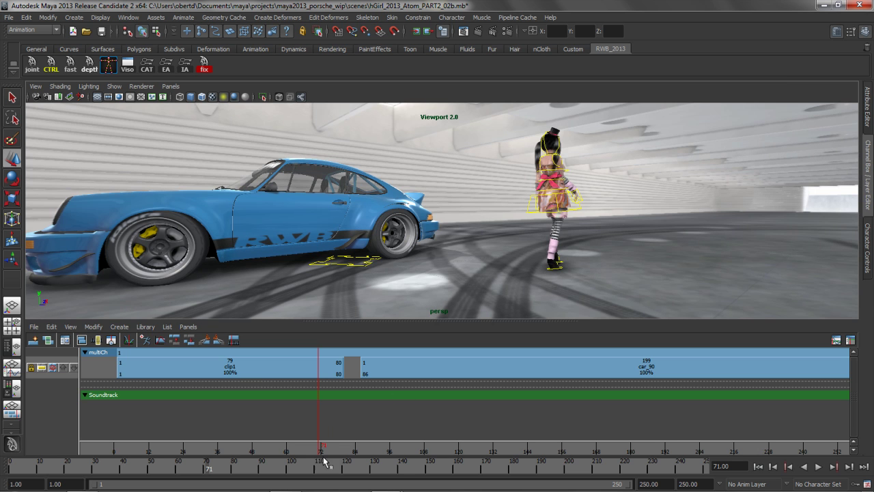
mouse_move(319, 448)
left_mouse_down()
mouse_move(370, 448)
mouse_move(319, 447)
left_mouse_up()
left_click(362, 264)
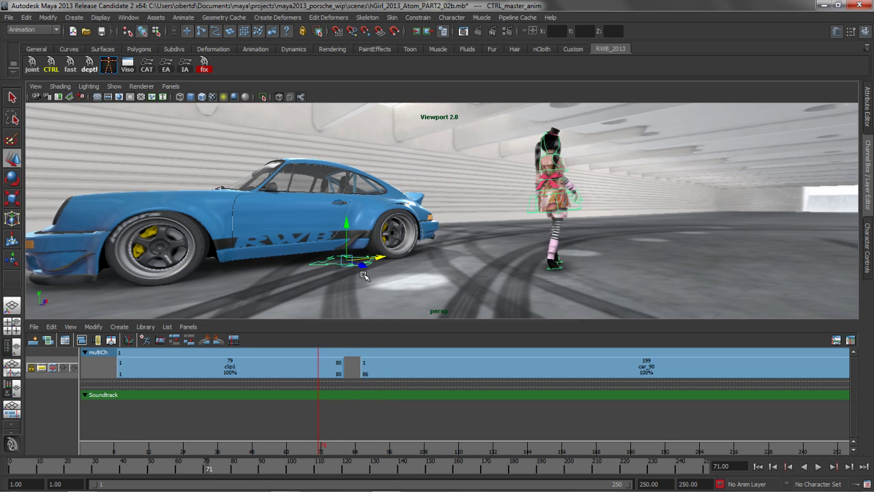
left_click(236, 369)
key("space")
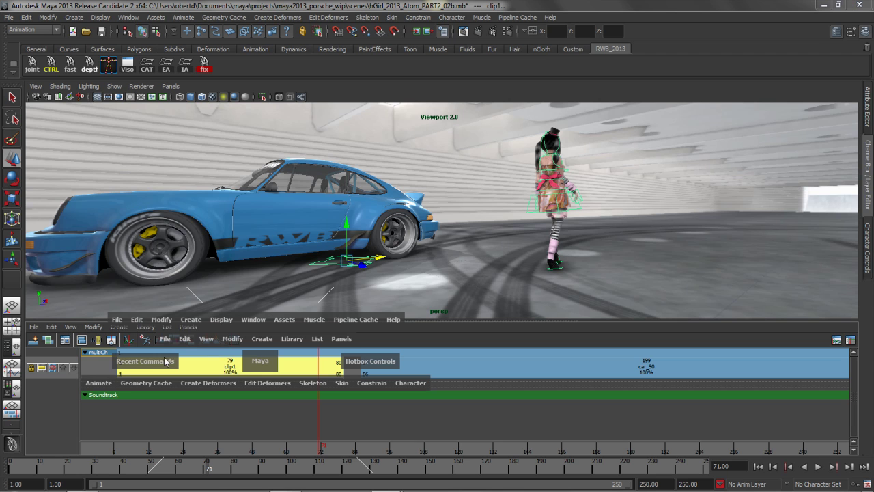
left_click_drag(179, 342, 204, 323)
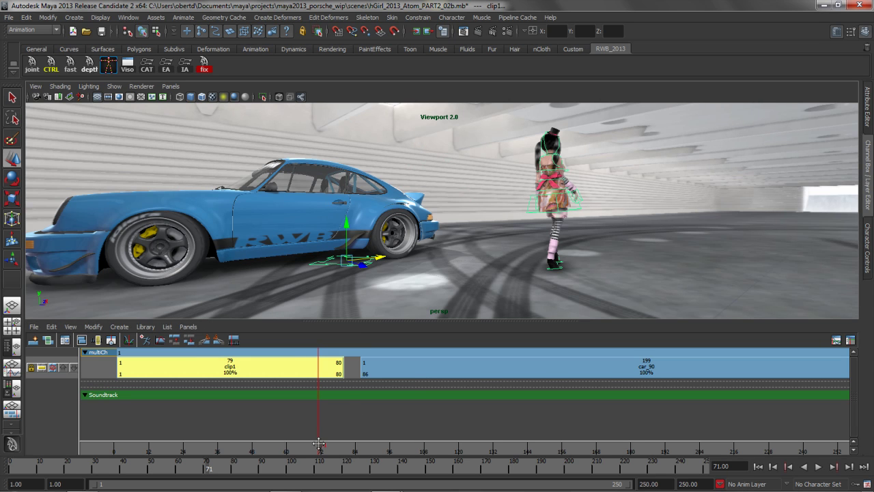
left_click(620, 197)
key("space")
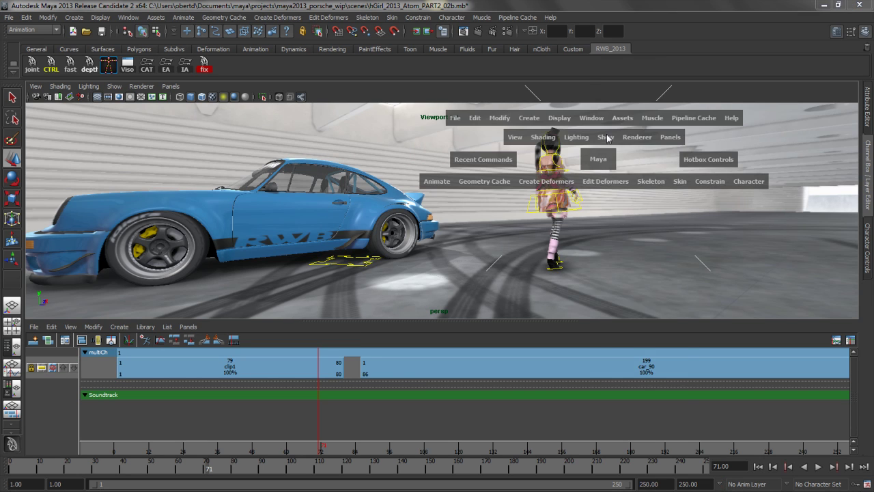
left_click_drag(604, 137, 633, 411)
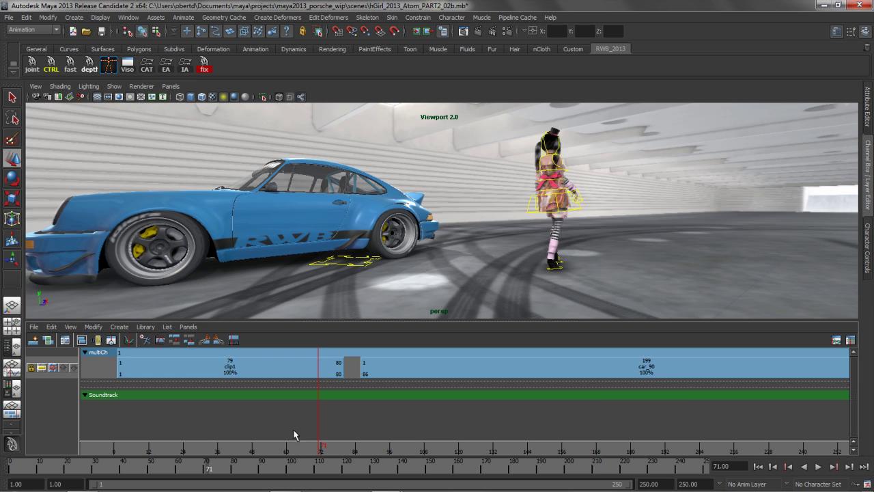
At frame 29, hide the girl's animation controls, show her skeleton, and select the Character_Hips joint
left_click_drag(318, 448, 196, 439)
left_click_drag(369, 253, 451, 277, "alt")
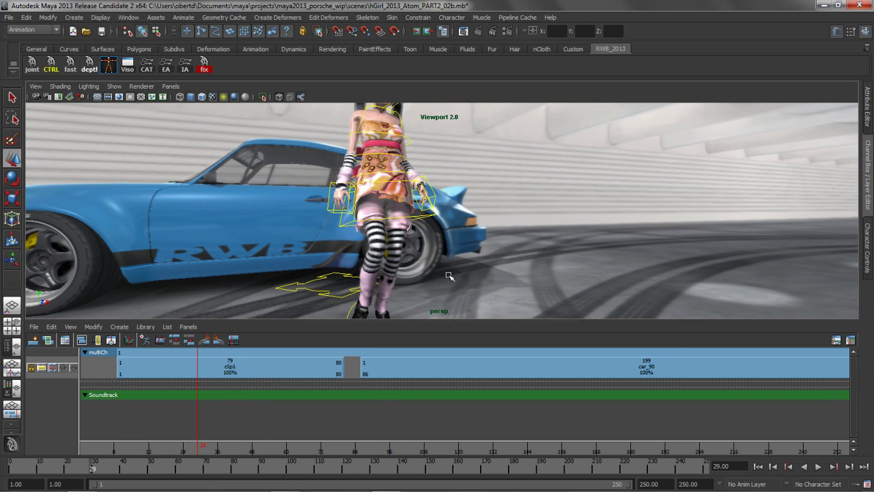
left_click(51, 66)
right_click_drag(431, 220, 369, 219, "alt")
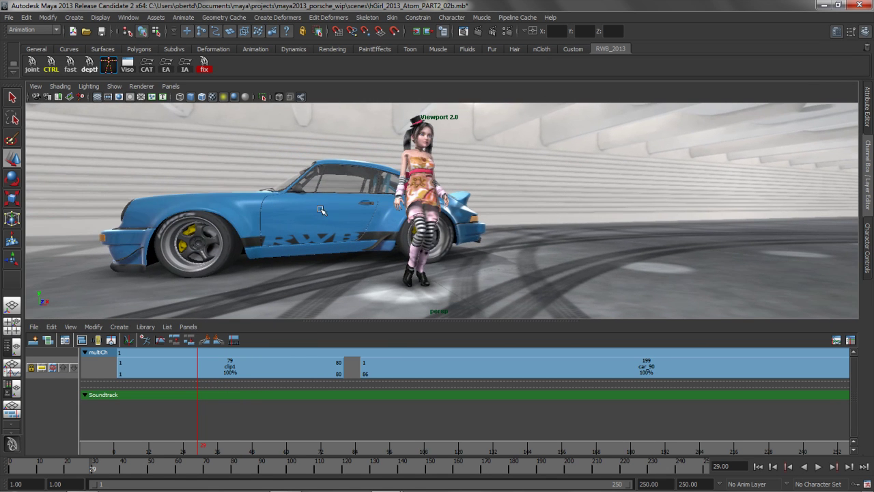
left_click(89, 66)
left_click(422, 198)
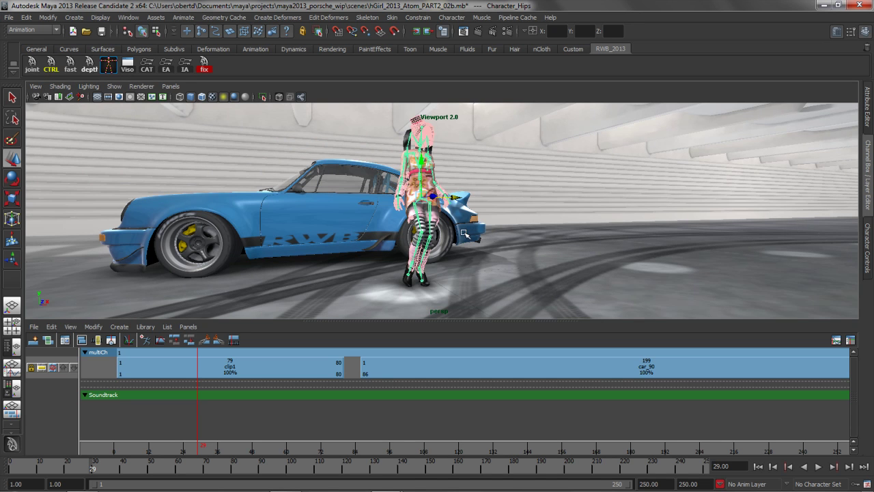
Try to set Character_Hips as the clip ghost root for clip1 and check the clip's ghost option
left_click(286, 365)
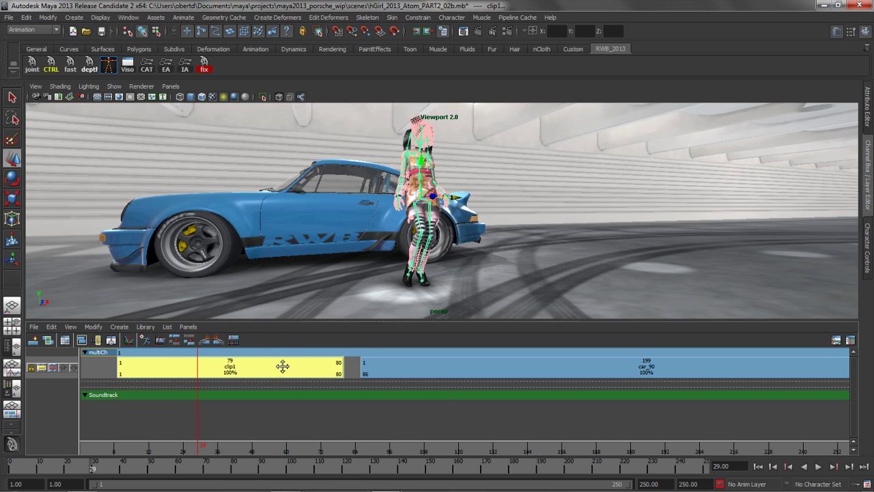
key("space")
left_click(206, 346)
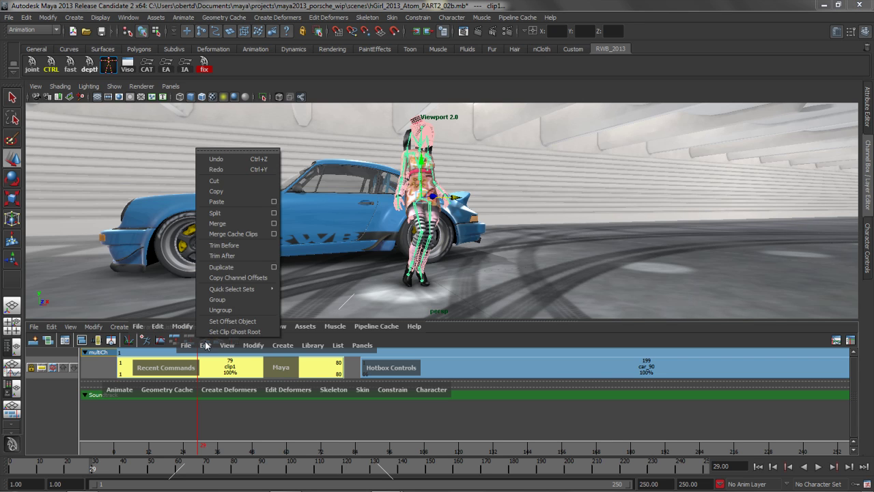
left_click(250, 332)
left_click(270, 408)
right_click(247, 370)
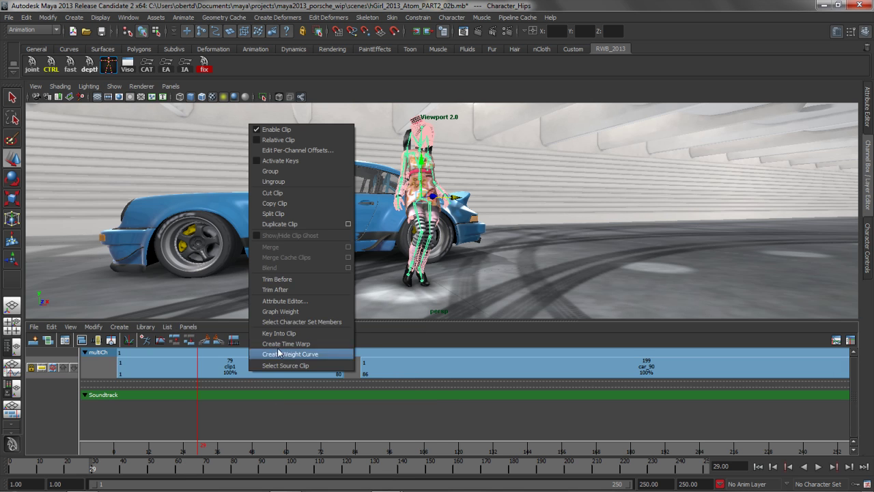
left_click(510, 264)
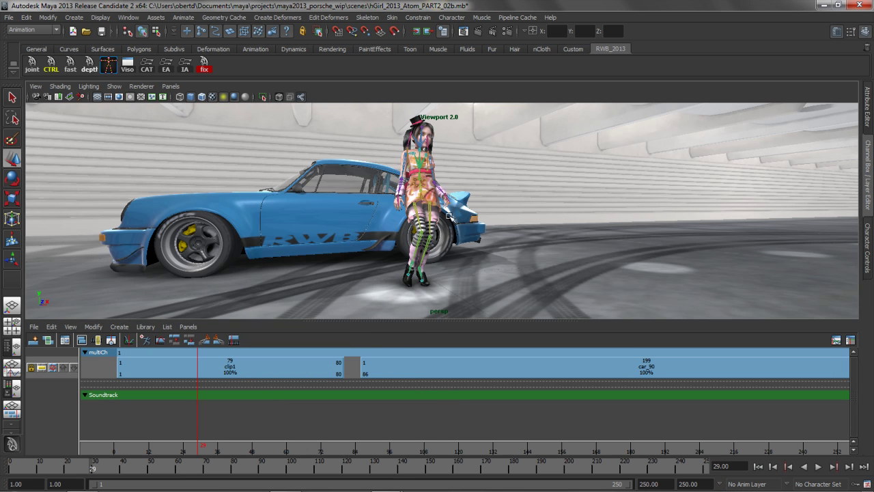
Set Character_Hips as the clip ghost root with clip1 selected, show clip1's ghost, and scrub to frame 43
left_click(270, 367)
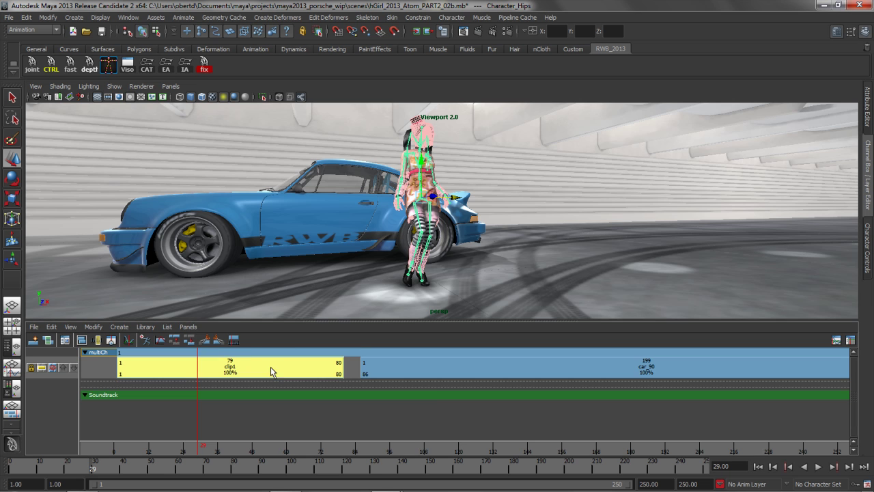
key("space")
left_click(200, 333)
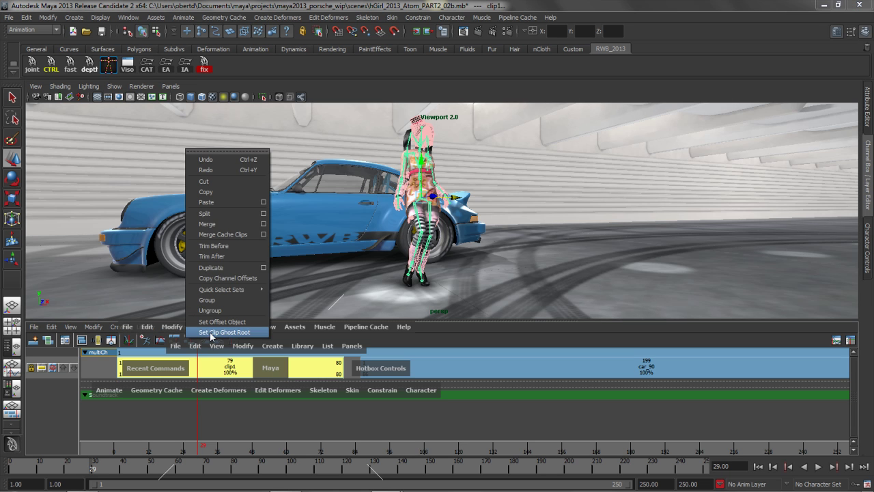
left_click(254, 369, "ctrl")
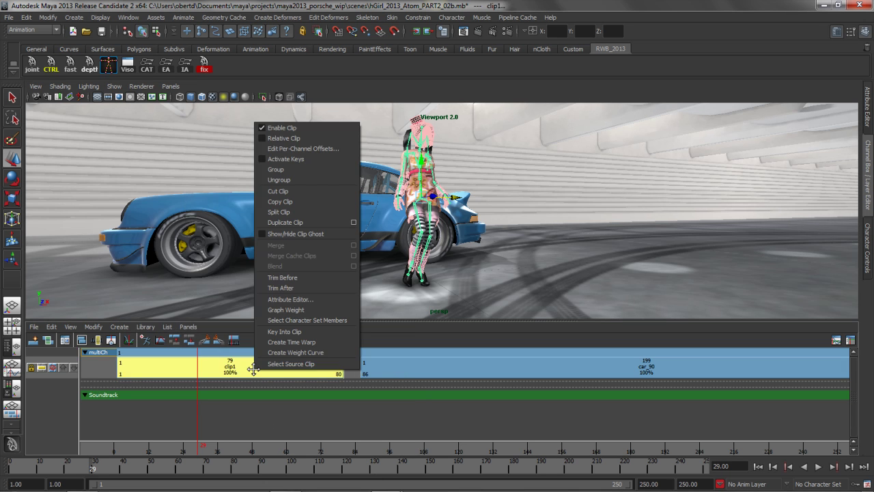
left_click(287, 234)
left_click_drag(409, 219, 489, 216, "alt")
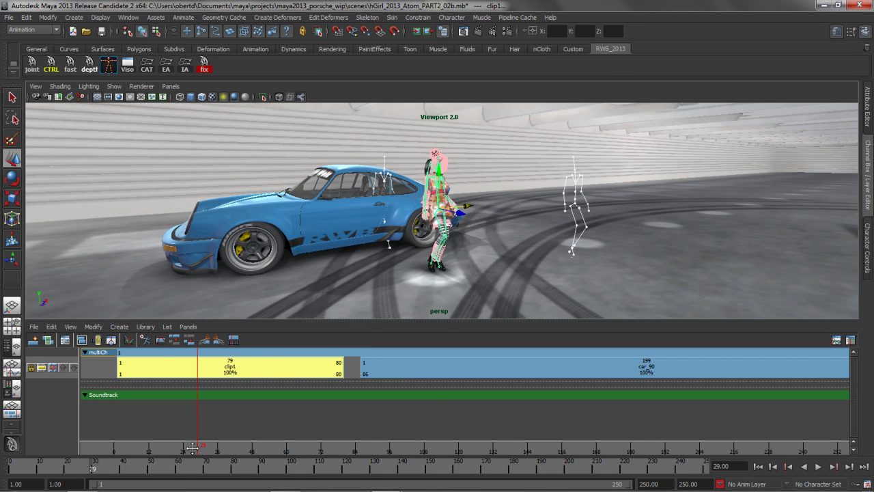
left_click_drag(193, 448, 238, 451)
Show the clip ghost for the car_90 clip
left_click(424, 366)
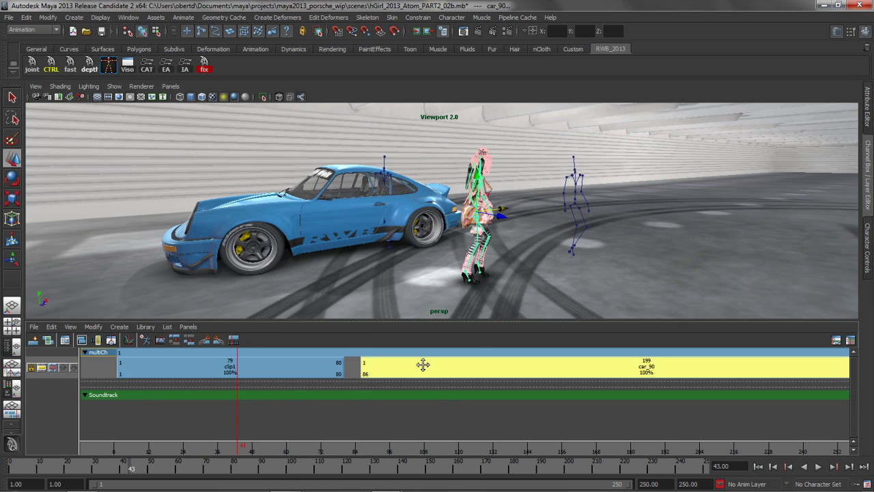
right_click(424, 367)
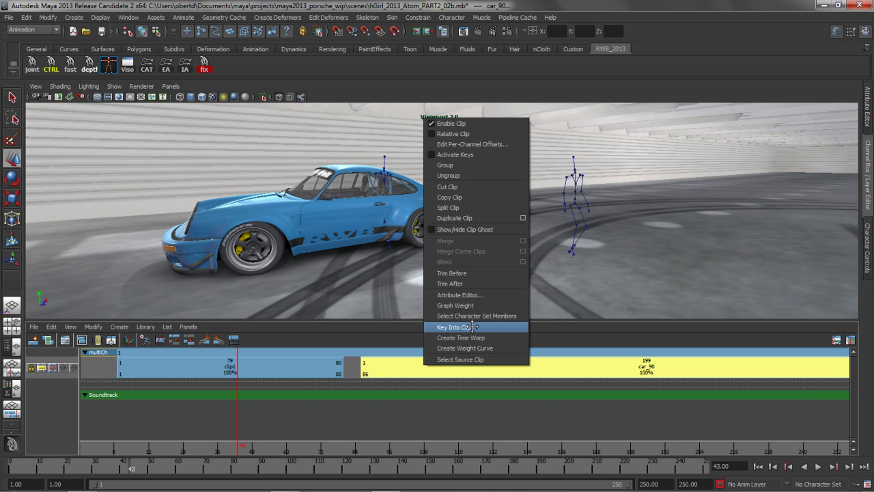
left_click(484, 229)
Select clip1's ghost, move it toward the front of the car, and set its Rotate Y to 90
left_click_drag(541, 202, 573, 248)
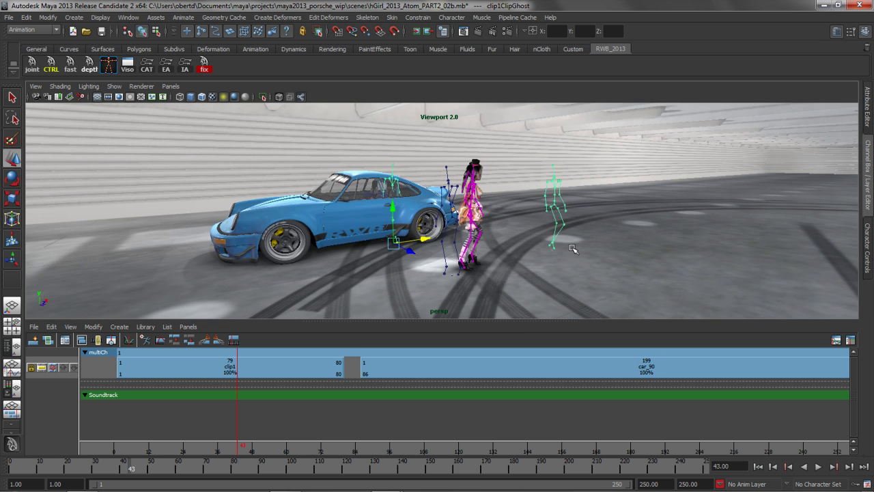
left_click_drag(426, 240, 298, 279)
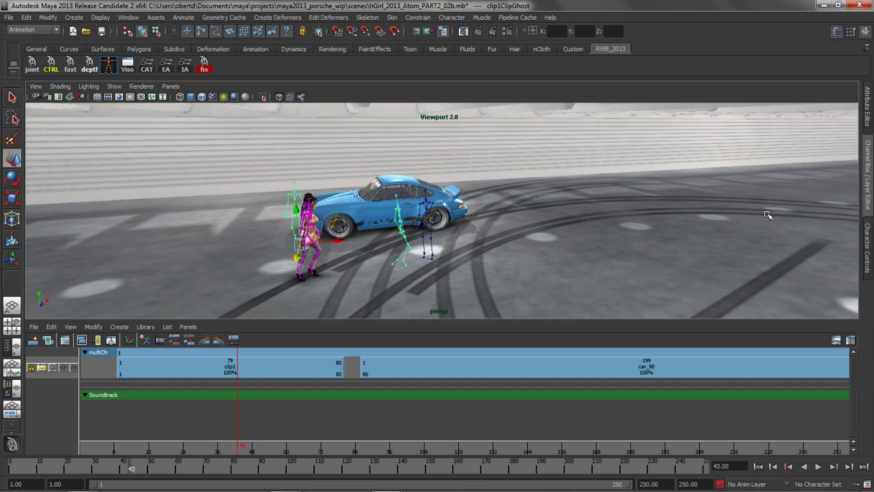
left_click(869, 204)
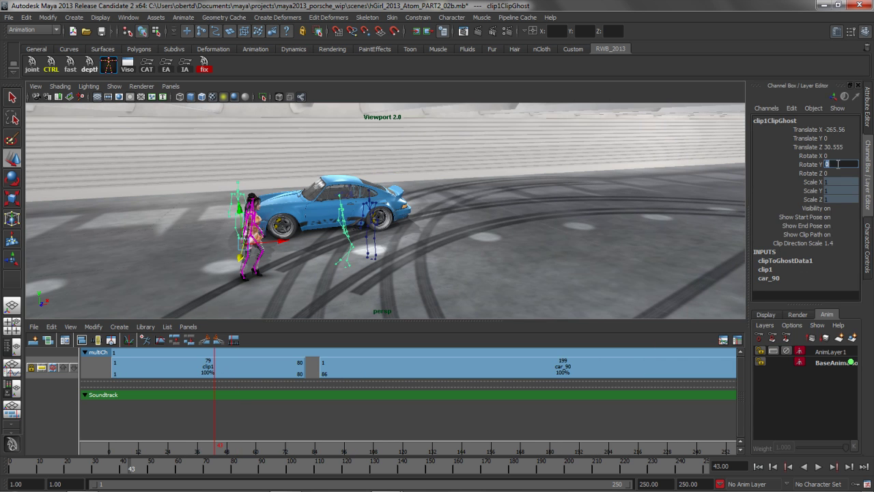
left_click(838, 164)
type("90")
key("Return")
Move clip1's ghost to about Translate X -219 and Z 395, lining its end pose up with car_90's start pose
left_click_drag(215, 278, 232, 287, "alt")
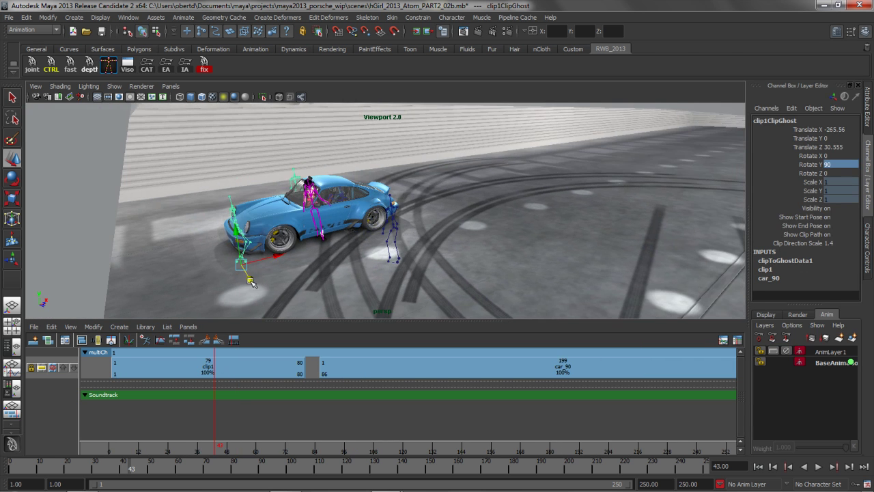
middle_click_drag(233, 287, 373, 306)
left_click_drag(372, 306, 494, 290, "alt")
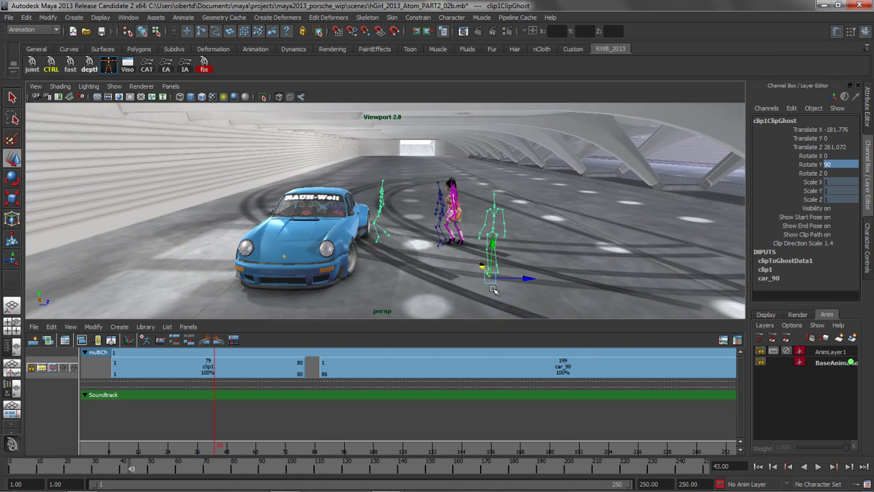
middle_click_drag(530, 281, 586, 286)
left_click_drag(505, 281, 475, 278, "alt")
middle_click_drag(482, 264, 497, 273)
left_click_drag(547, 290, 574, 291)
left_click_drag(420, 274, 461, 275, "alt")
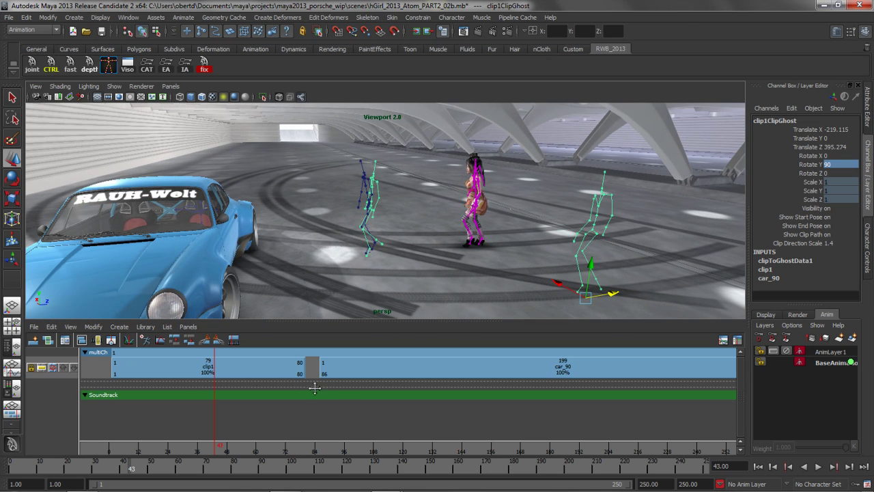
Scrub the repositioned walk to frame 69, select both clips, and shift car_90 to start at frame 80, directly after clip1
left_click_drag(220, 445, 278, 447)
left_click(367, 366)
left_click(264, 365, "shift")
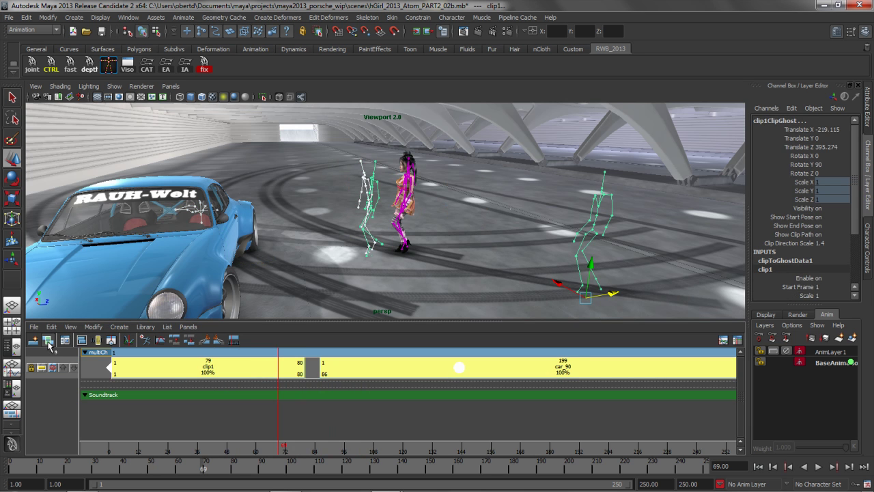
left_click_drag(384, 377, 370, 372)
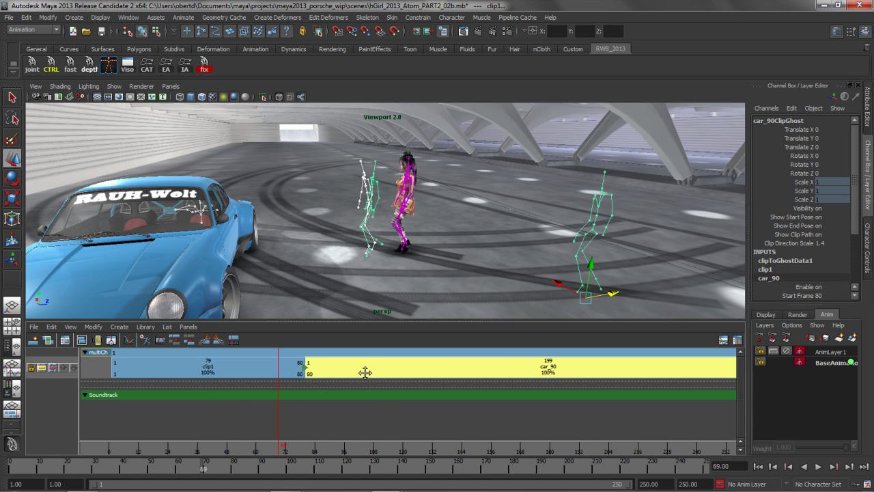
Shift the car_90 clip to start at frame 50, overlapping clip1's end, and move it onto its own track below
left_click_drag(278, 446, 356, 445)
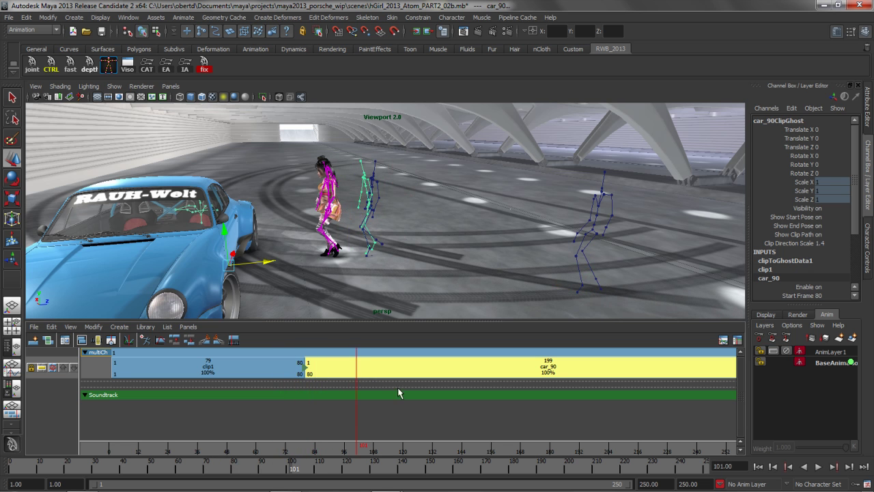
left_click(388, 382)
left_click_drag(410, 368, 372, 372)
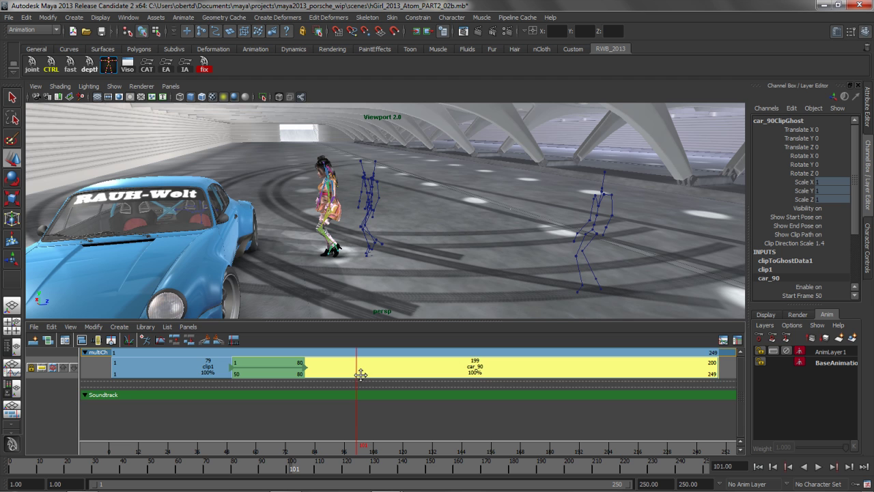
left_click_drag(360, 374, 361, 380)
At frame 63 in the overlap, move clip1's ghost toward the car to about Translate Z 299
mouse_move(353, 447)
left_mouse_down()
mouse_move(240, 446)
mouse_move(325, 435)
mouse_move(264, 437)
left_mouse_up()
left_click(596, 258)
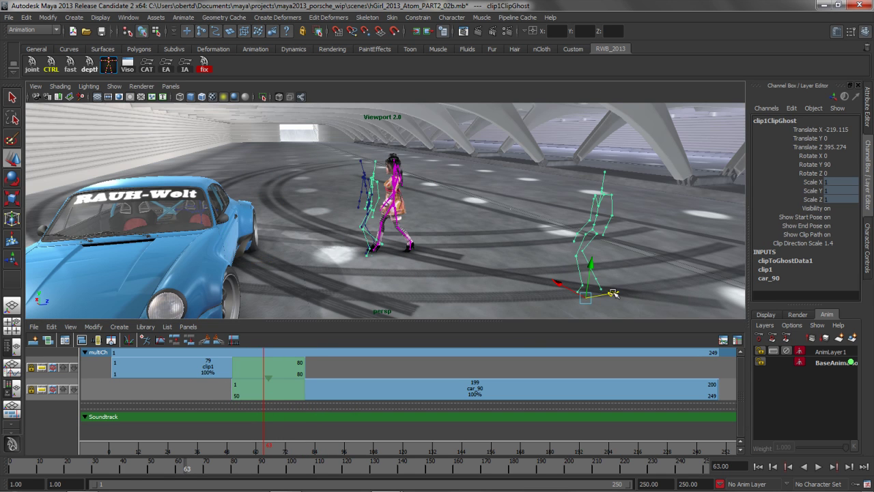
left_click_drag(612, 293, 547, 301)
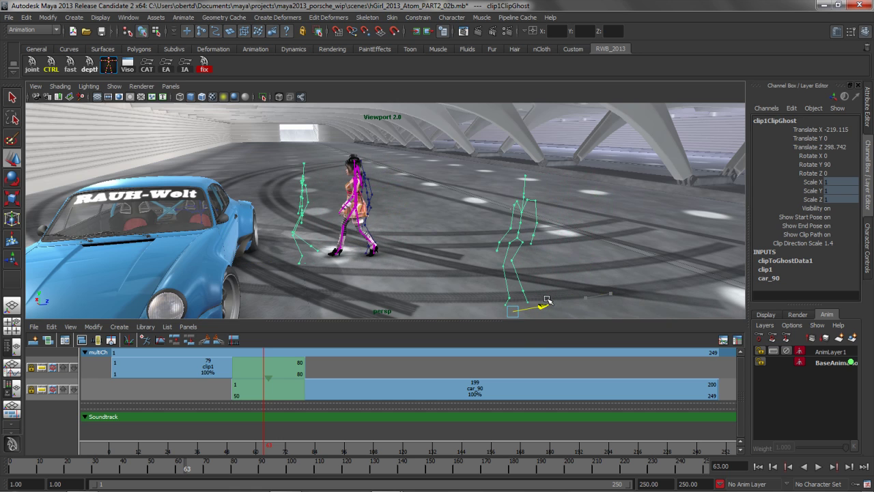
mouse_move(422, 263)
left_mouse_down("alt")
mouse_move(414, 259)
mouse_move(423, 250)
mouse_move(416, 254)
left_mouse_up("alt")
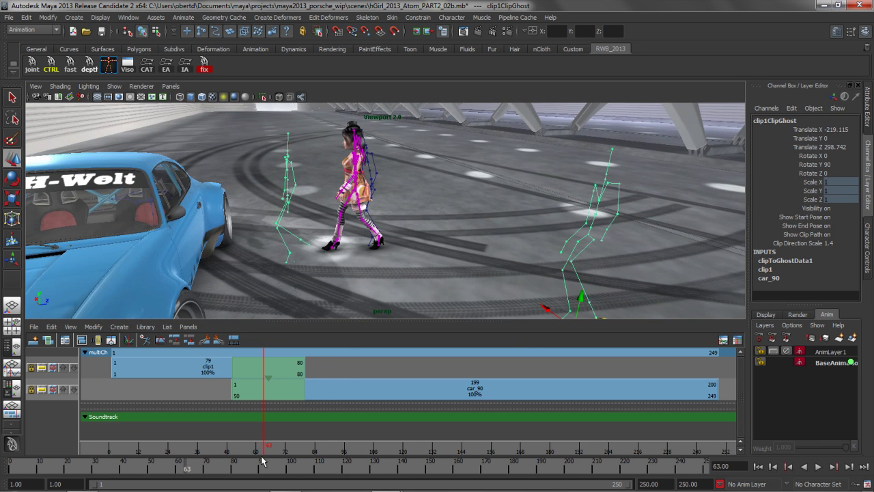
Select the car door and shift its Rotate Y keys earlier in the Graph Editor to match the girl at frame 98, then deselect it
left_click_drag(262, 450, 535, 451)
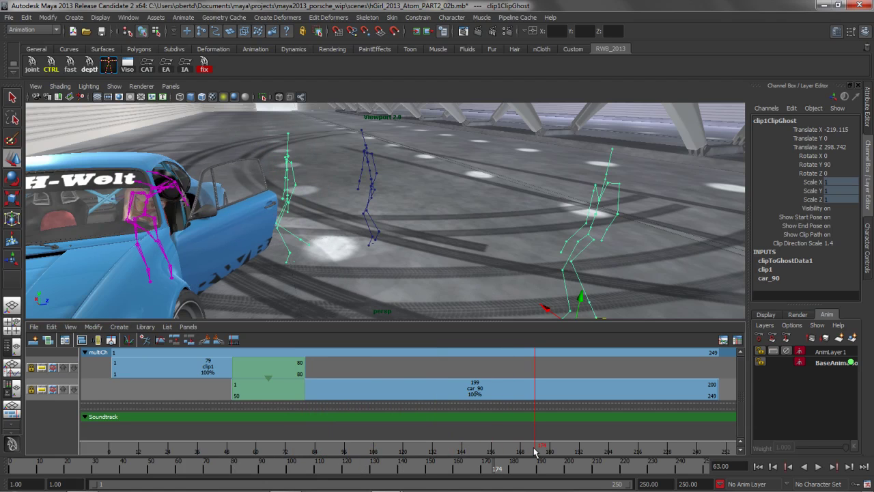
left_click(243, 244)
mouse_move(331, 245)
left_mouse_down("alt")
mouse_move(332, 265)
mouse_move(316, 241)
mouse_move(339, 252)
left_mouse_up("alt")
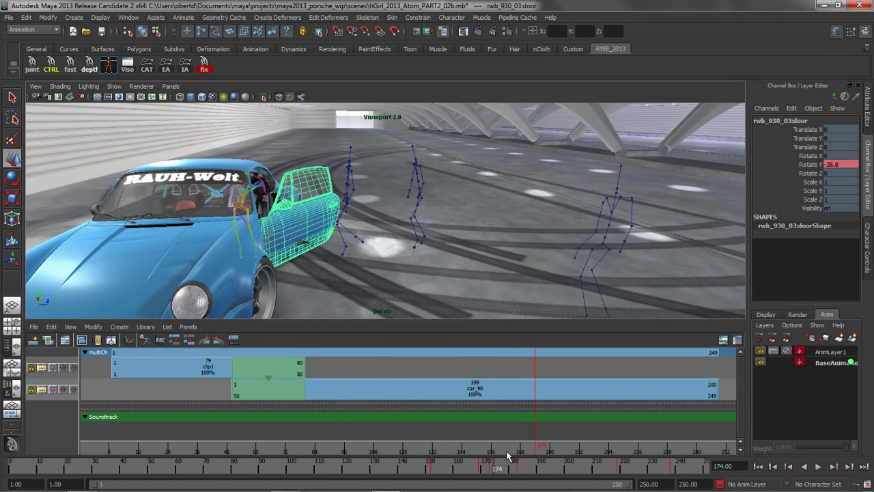
left_click_drag(494, 464, 284, 449)
key("space")
left_click_drag(377, 187, 314, 192)
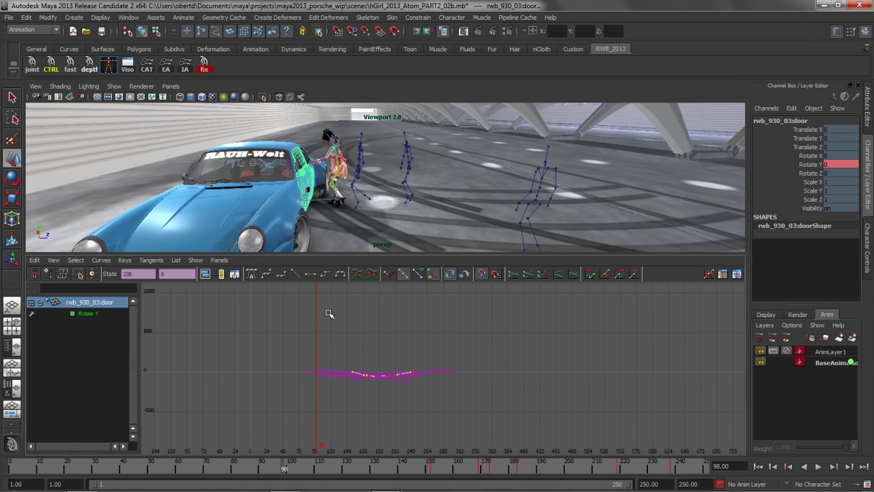
middle_click_drag(388, 333, 366, 332, "shift")
left_click(453, 168)
Maximize the perspective view, frame the car and the girl, and play back the combined walk and car animation
right_click_drag(452, 168, 431, 196, "alt")
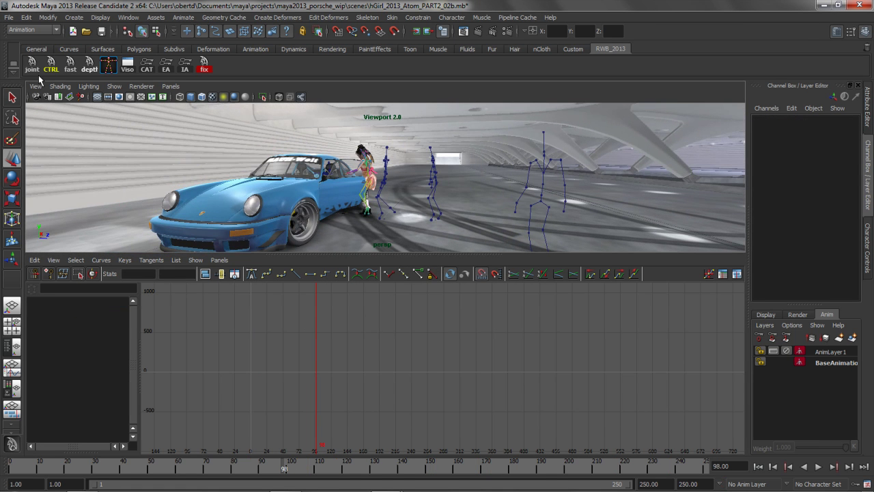
left_click_drag(300, 176, 285, 180, "alt")
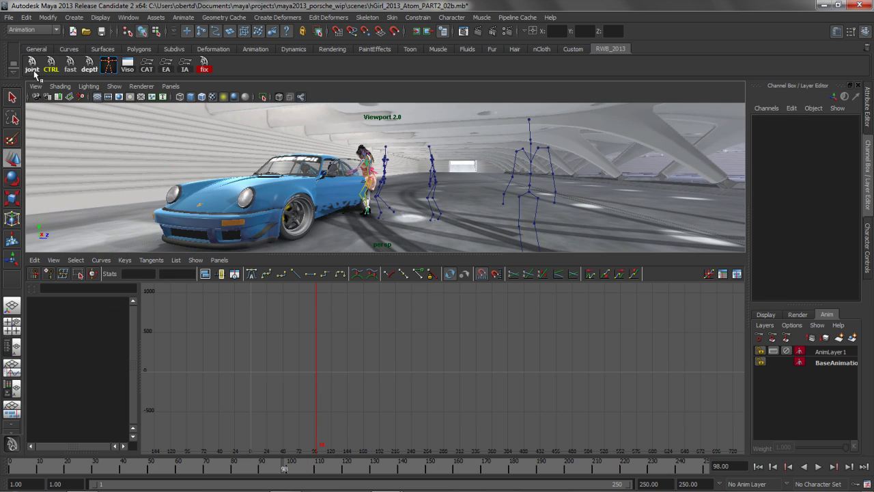
key("space")
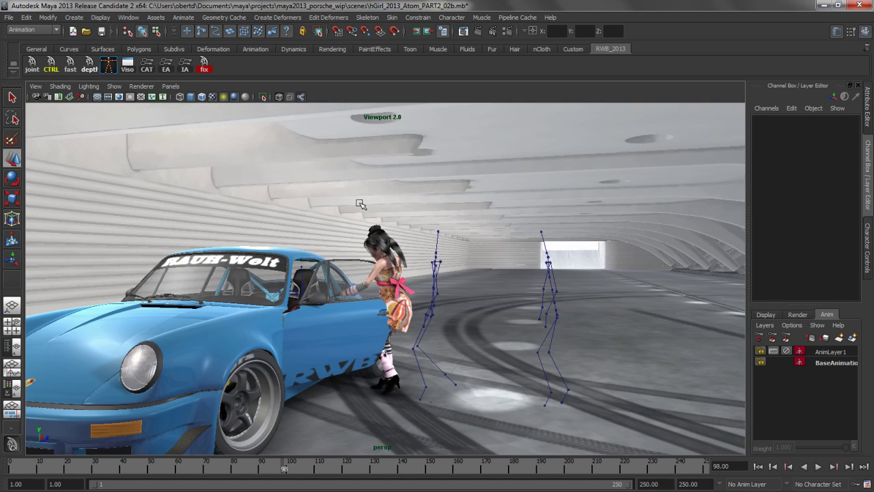
right_click_drag(355, 217, 341, 245, "alt")
left_click_drag(341, 246, 509, 334, "alt")
key("alt+v")
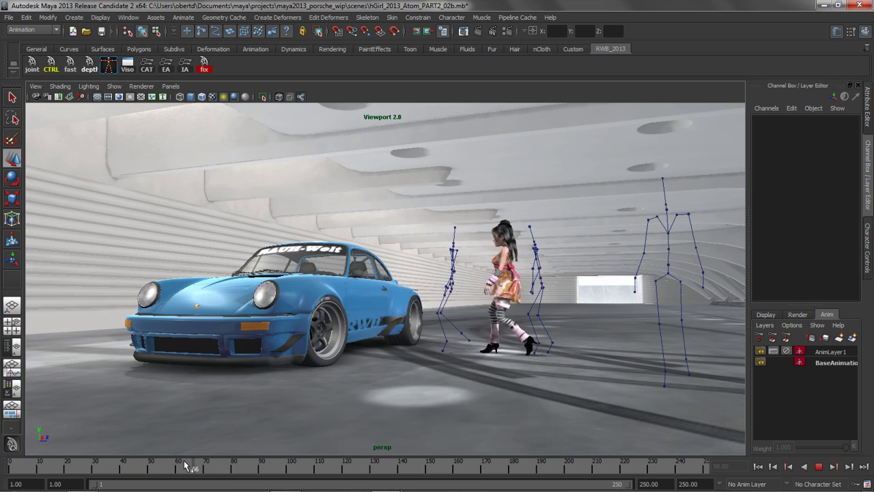
key("Escape")
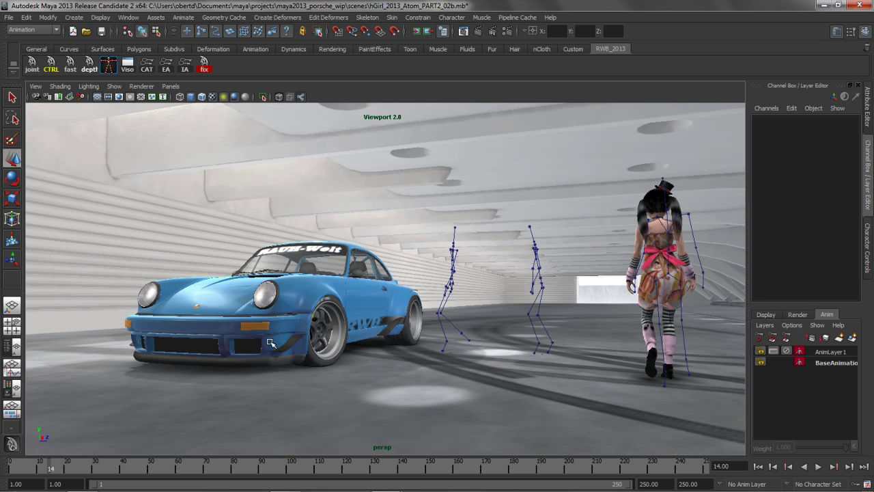
left_click_drag(498, 291, 451, 285, "alt")
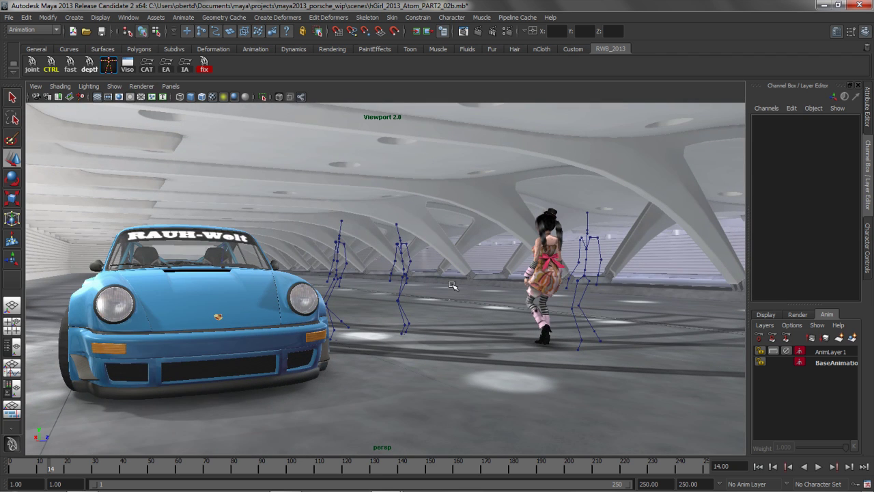